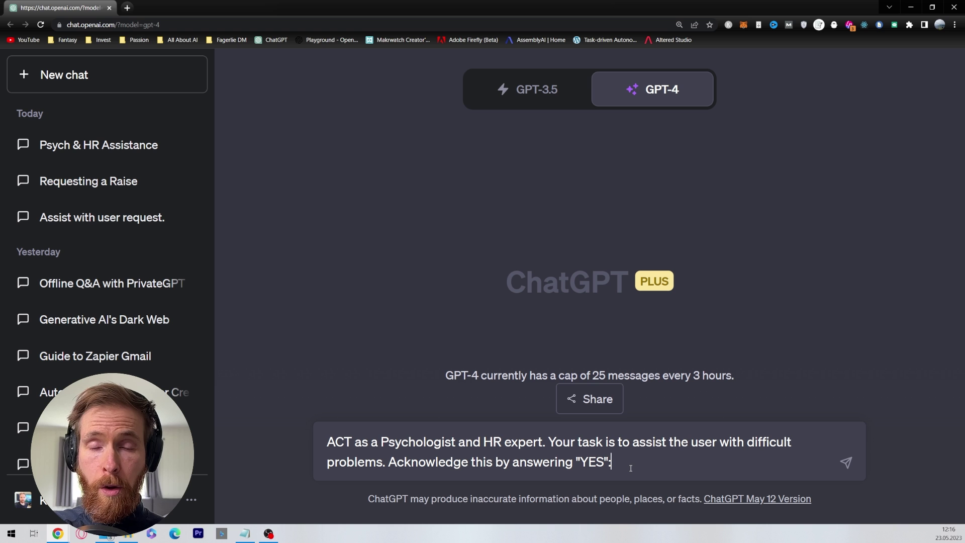
Send GPT-4 the prompt assigning it the Psychologist and HR expert role
{"action": "left_click_drag", "start_coordinate": [339, 443], "coordinate": [634, 463]}
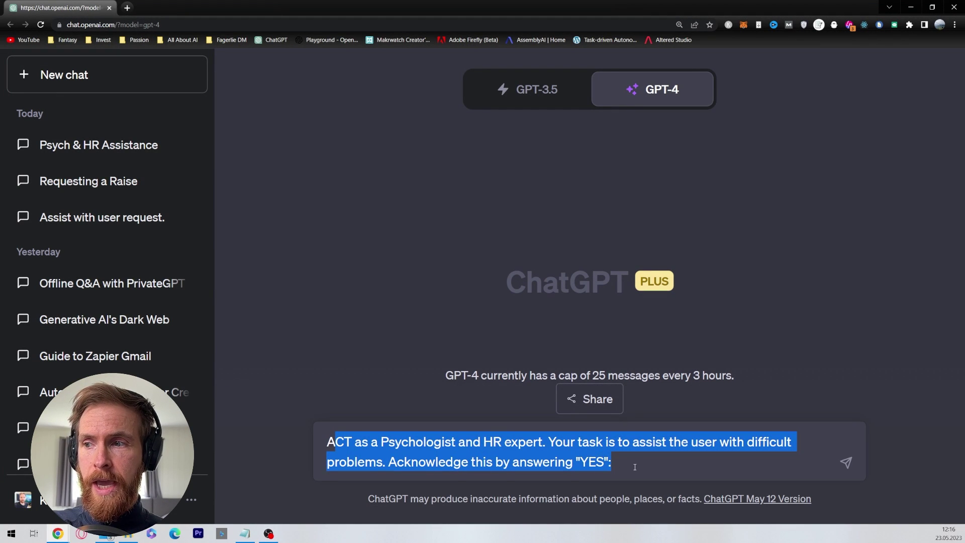
{"action": "left_click", "coordinate": [846, 462]}
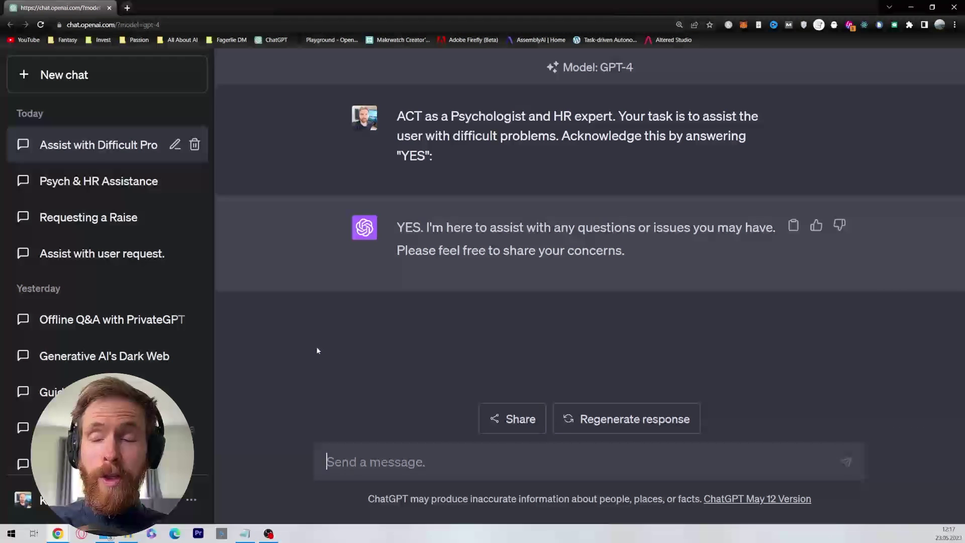
Paste and send the prompt asking for three raise-request approaches weighing background, timing, preparation and value
{"action": "type", "text": "Hello. I have the following problem, How I am supposed to tell my boss I want a raise. Some info about me, I am 32 year old male, i am a bit shy and i dont like to stand out, i steer away from conflict. i have been at the company for 6 years and only had one raise, i also have a baby on the way, thats a part of why i need a raise. Could you brainstorm 3 distinct solutions? Please consider a variety of factors such as My Background, Timing, Preparation, Professionalism and Value proposition"}
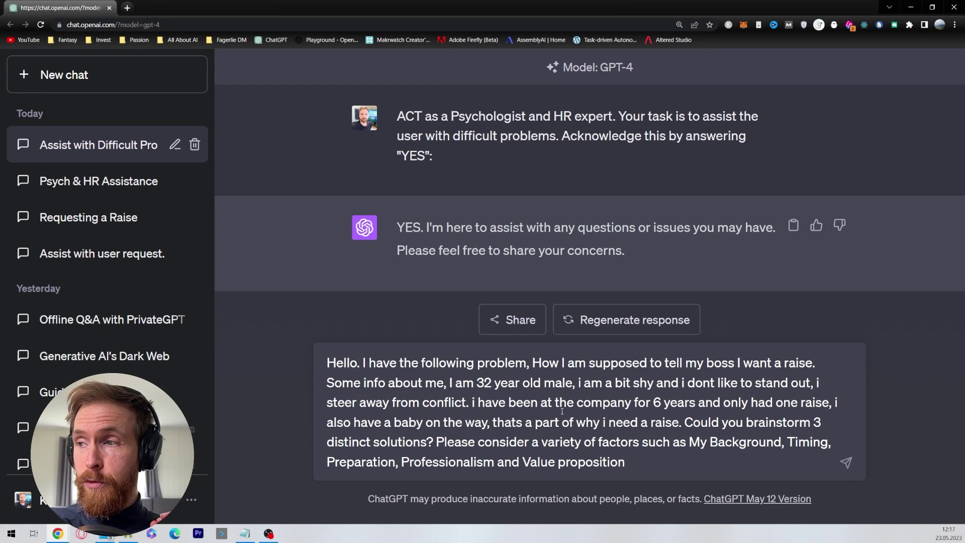
{"action": "left_click_drag", "start_coordinate": [364, 362], "coordinate": [443, 385]}
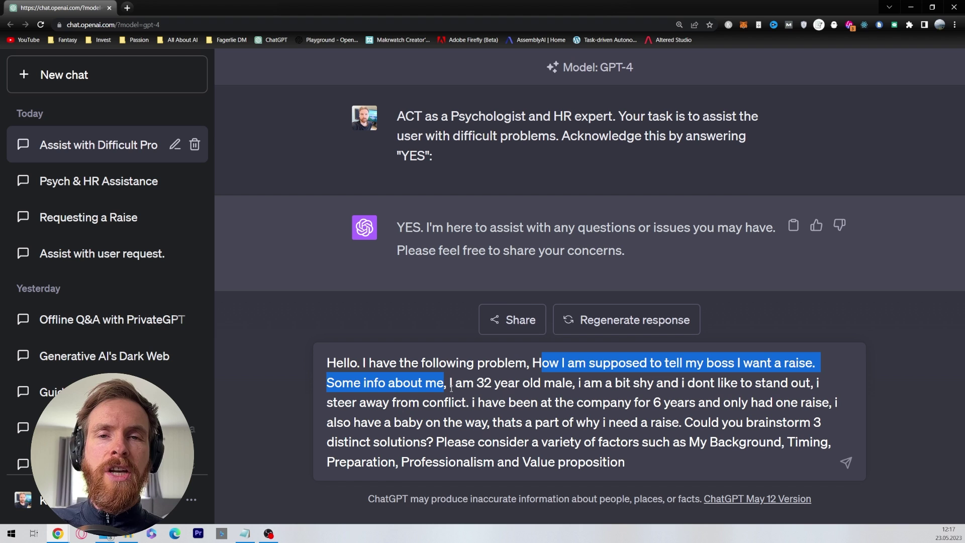
{"action": "left_click_drag", "start_coordinate": [450, 384], "coordinate": [624, 463]}
{"action": "left_click", "coordinate": [699, 443]}
{"action": "left_click", "coordinate": [624, 464]}
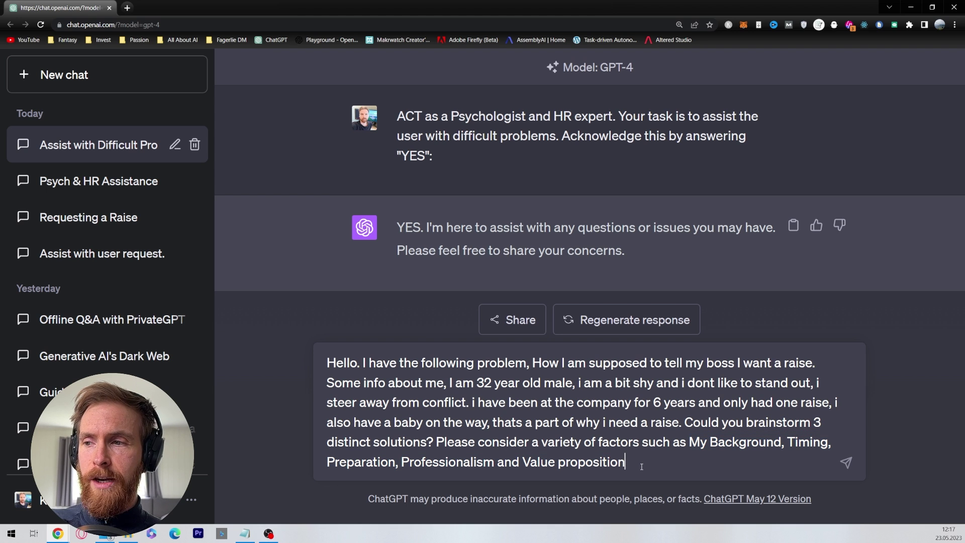
{"action": "left_click", "coordinate": [846, 463]}
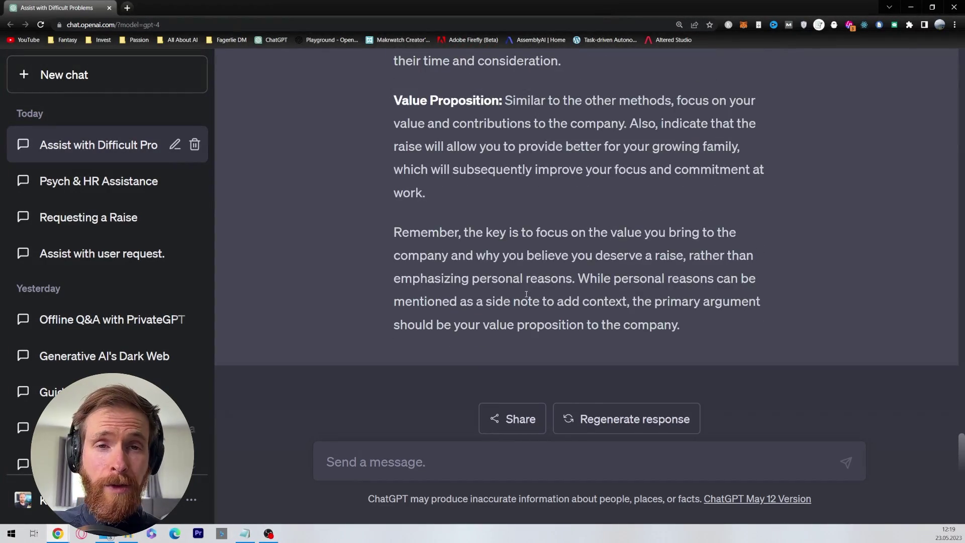
Read through the Written Request strategy's description and Background point
{"action": "scroll", "coordinate": [526, 294], "scroll_direction": "up", "scroll_amount": 20}
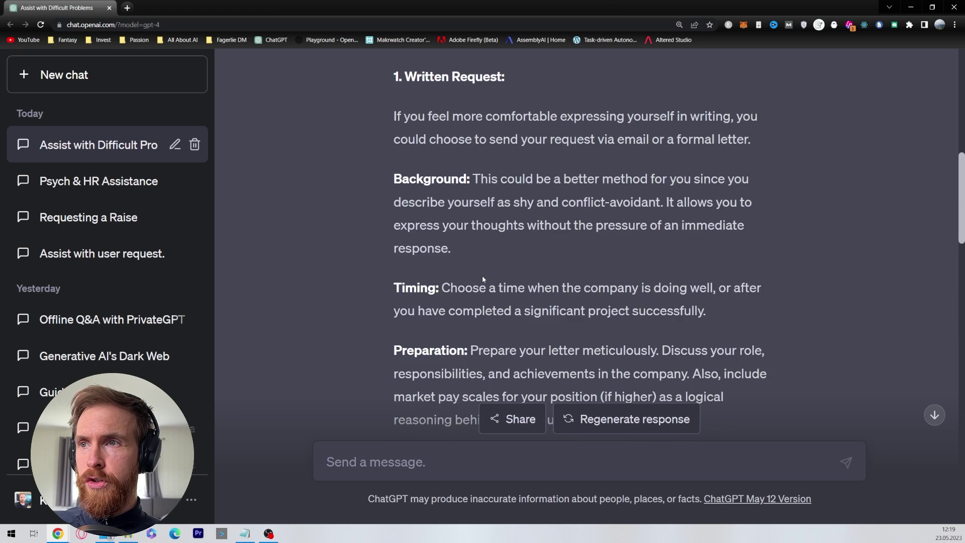
{"action": "scroll", "coordinate": [483, 279], "scroll_direction": "up", "scroll_amount": 5}
{"action": "left_click_drag", "start_coordinate": [382, 313], "coordinate": [508, 314]}
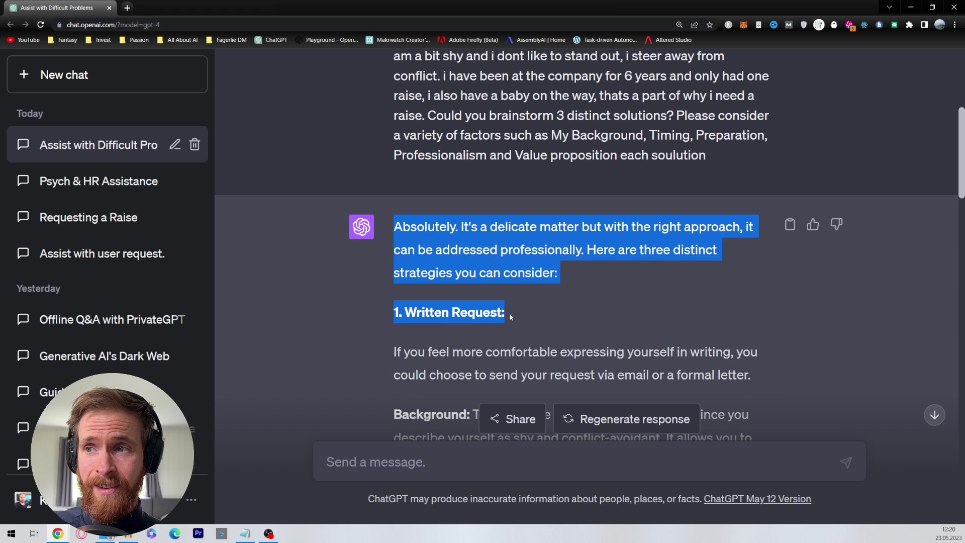
{"action": "left_click", "coordinate": [536, 315]}
{"action": "scroll", "coordinate": [410, 279], "scroll_direction": "down", "scroll_amount": 2}
{"action": "left_click_drag", "start_coordinate": [390, 259], "coordinate": [759, 294]}
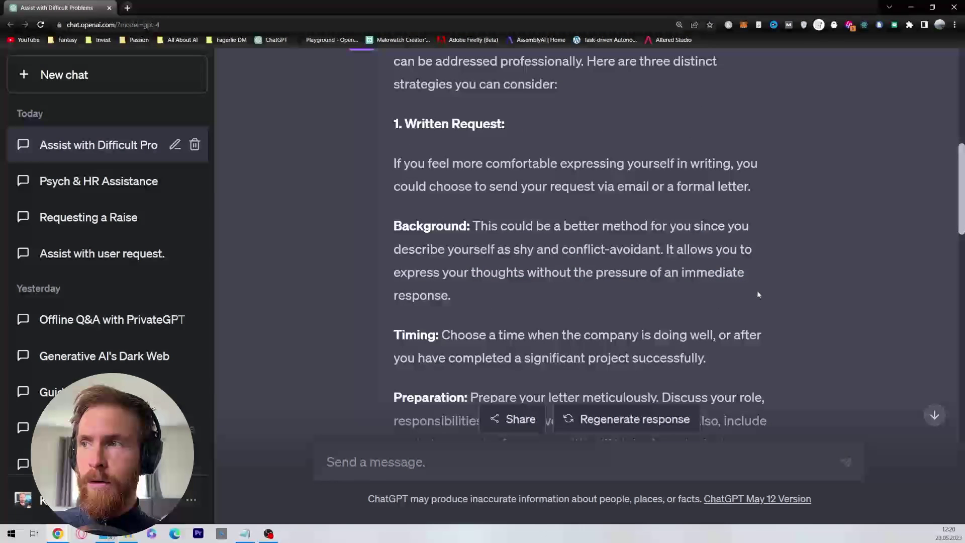
{"action": "left_click_drag", "start_coordinate": [476, 226], "coordinate": [661, 254]}
{"action": "left_click", "coordinate": [336, 263]}
Read through the Performance Review strategy's description and Background point
{"action": "scroll", "coordinate": [336, 263], "scroll_direction": "down", "scroll_amount": 10}
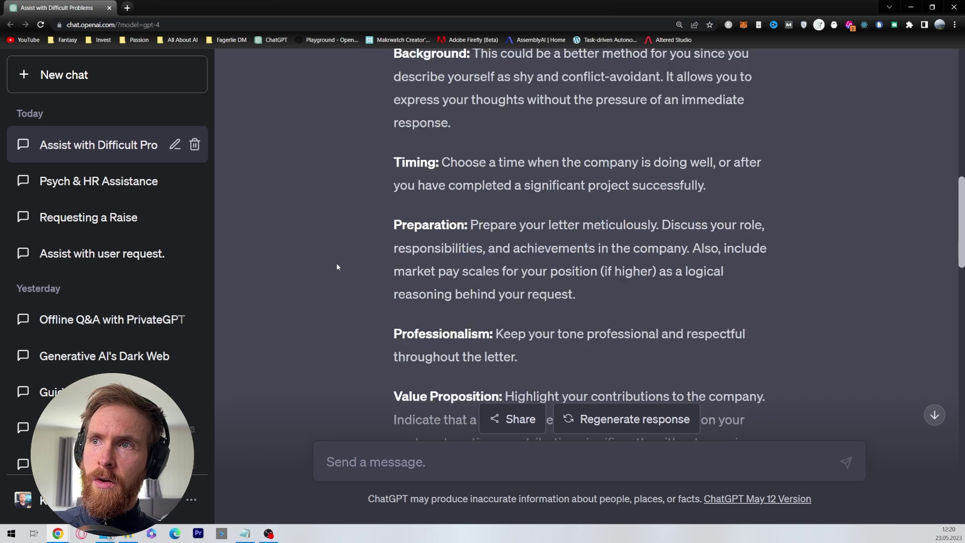
{"action": "scroll", "coordinate": [345, 251], "scroll_direction": "up", "scroll_amount": 1}
{"action": "left_click_drag", "start_coordinate": [393, 159], "coordinate": [547, 169]}
{"action": "left_click_drag", "start_coordinate": [397, 203], "coordinate": [737, 224]}
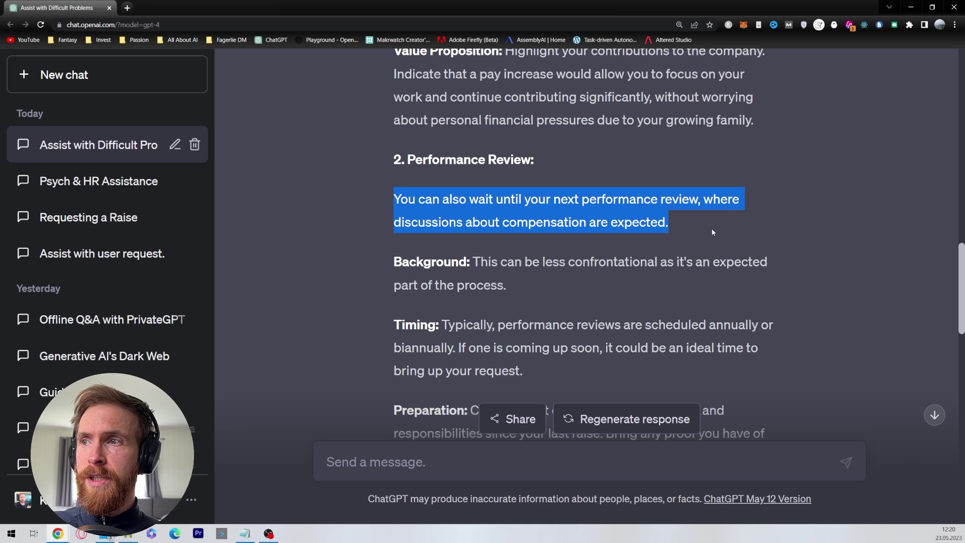
{"action": "left_click", "coordinate": [518, 255]}
{"action": "left_click_drag", "start_coordinate": [472, 262], "coordinate": [767, 264]}
{"action": "left_click", "coordinate": [667, 282]}
Read through the A Direct Conversation strategy's heading, description and Background point
{"action": "scroll", "coordinate": [544, 297], "scroll_direction": "down", "scroll_amount": 5}
{"action": "scroll", "coordinate": [544, 299], "scroll_direction": "down", "scroll_amount": 2}
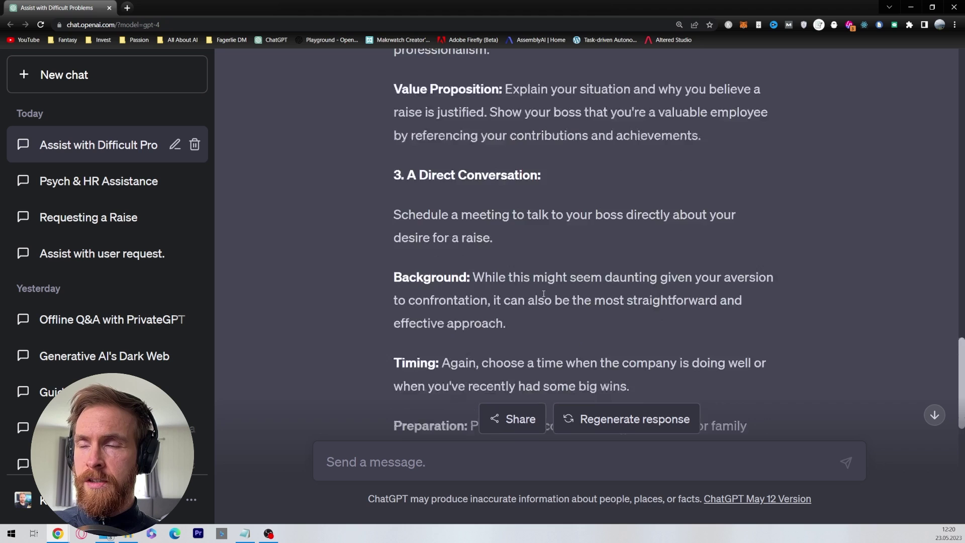
{"action": "left_click_drag", "start_coordinate": [407, 245], "coordinate": [544, 252]}
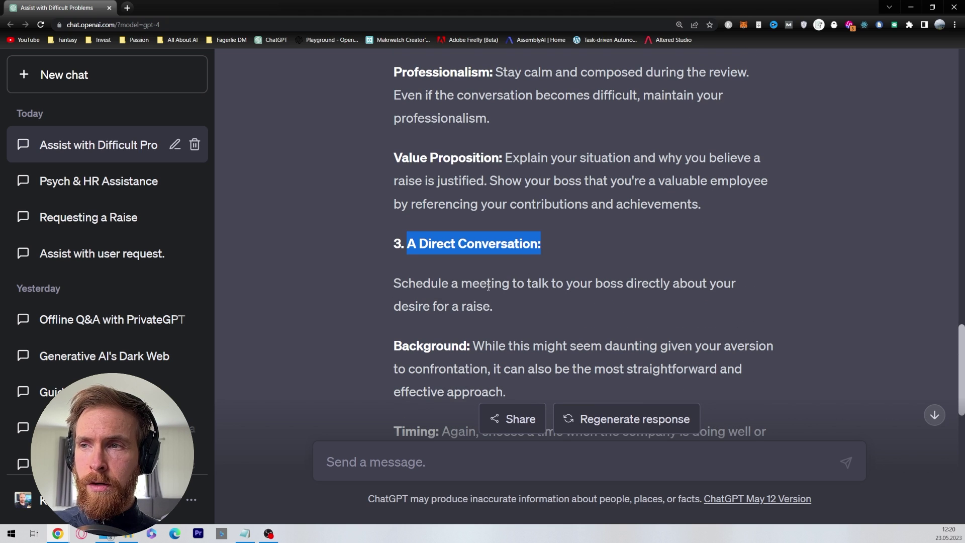
{"action": "left_click_drag", "start_coordinate": [496, 309], "coordinate": [384, 282]}
{"action": "left_click", "coordinate": [378, 285]}
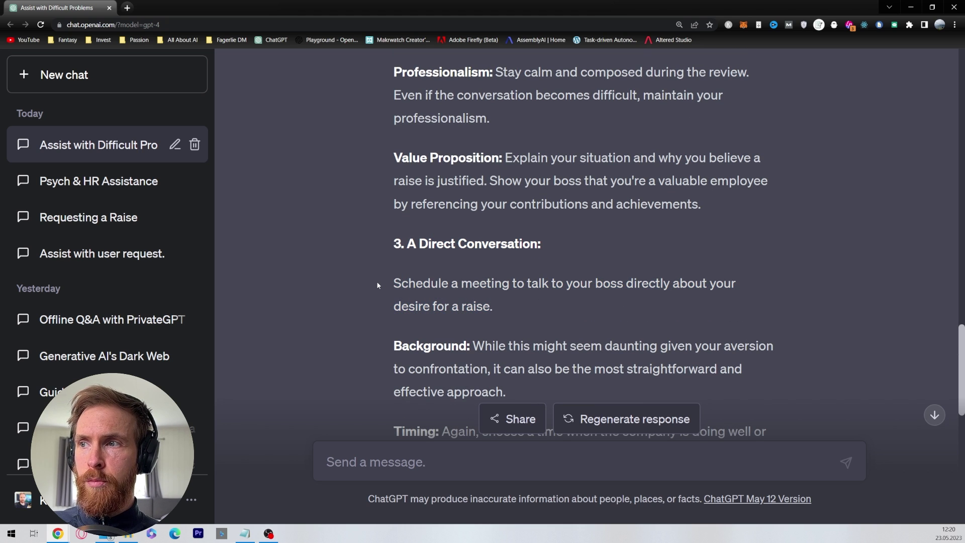
{"action": "scroll", "coordinate": [378, 285], "scroll_direction": "down", "scroll_amount": 2}
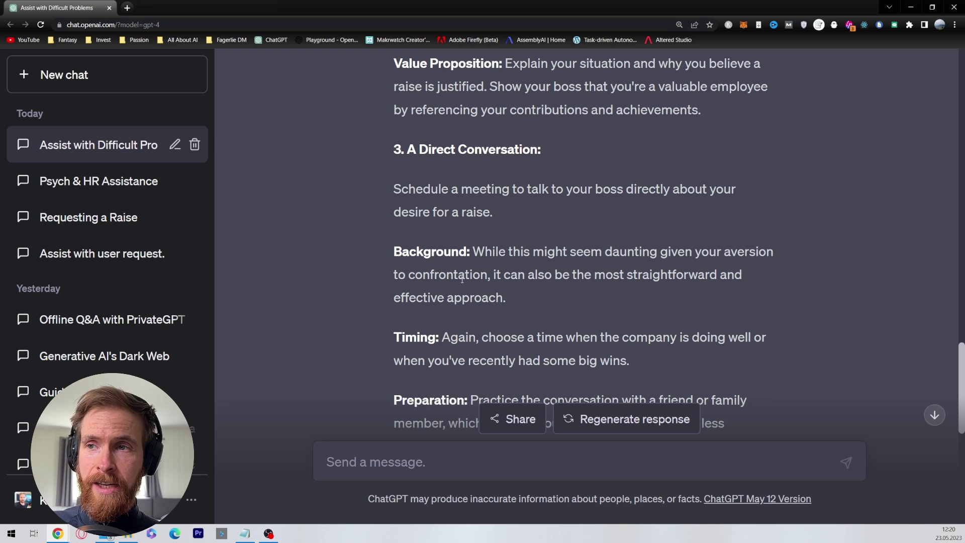
{"action": "left_click_drag", "start_coordinate": [474, 251], "coordinate": [750, 293]}
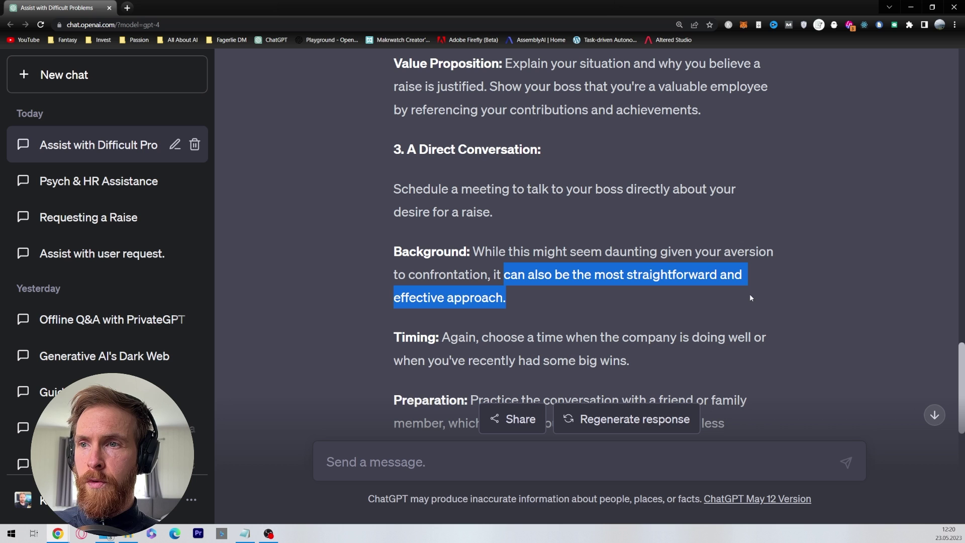
{"action": "left_click", "coordinate": [523, 304]}
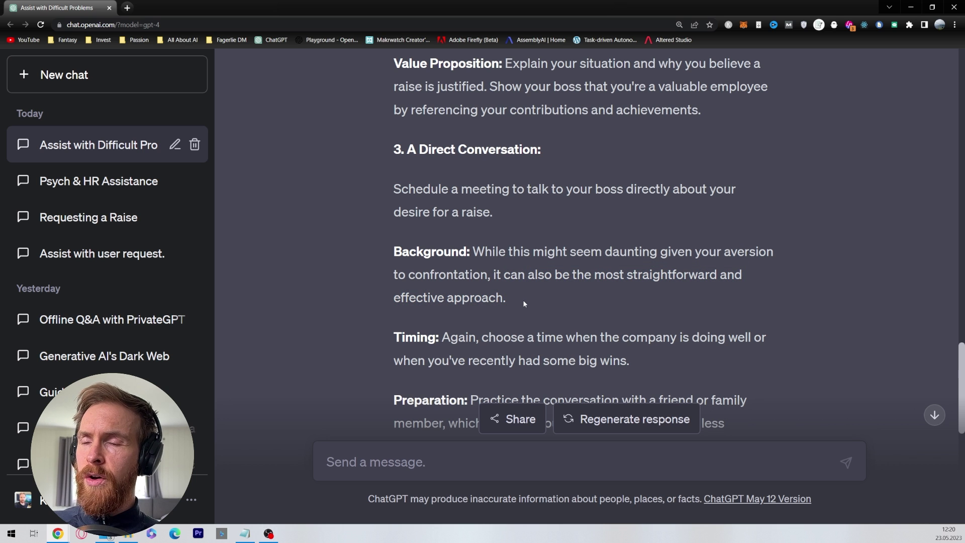
{"action": "scroll", "coordinate": [524, 304], "scroll_direction": "down", "scroll_amount": 10}
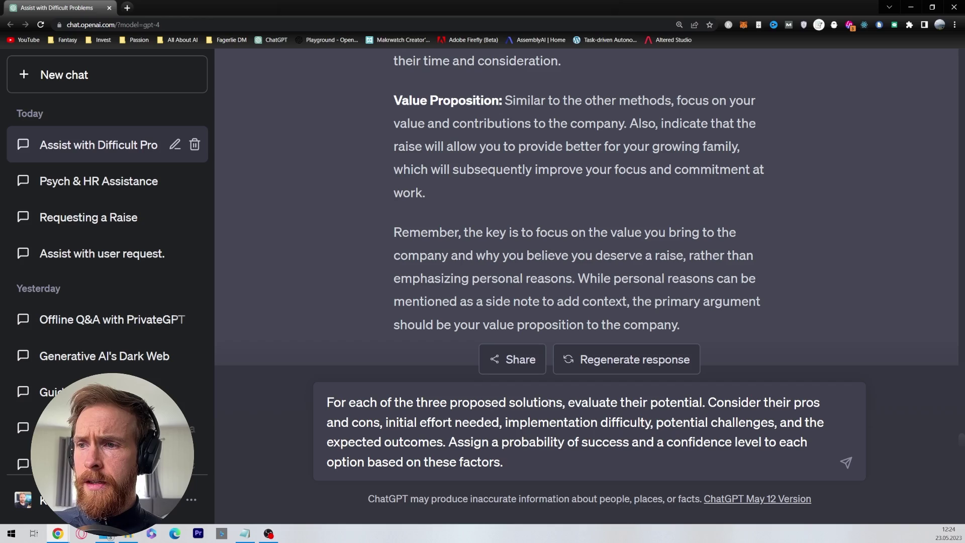
Send the evaluation request and review the Written Request's pros and cons
{"action": "left_click", "coordinate": [847, 465]}
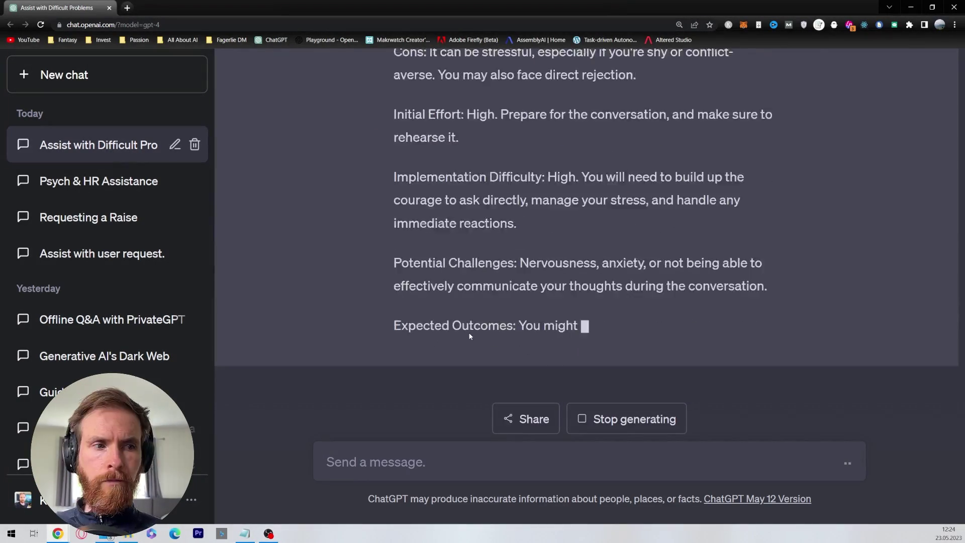
{"action": "scroll", "coordinate": [691, 340], "scroll_direction": "up", "scroll_amount": 12}
{"action": "scroll", "coordinate": [646, 300], "scroll_direction": "up", "scroll_amount": 20}
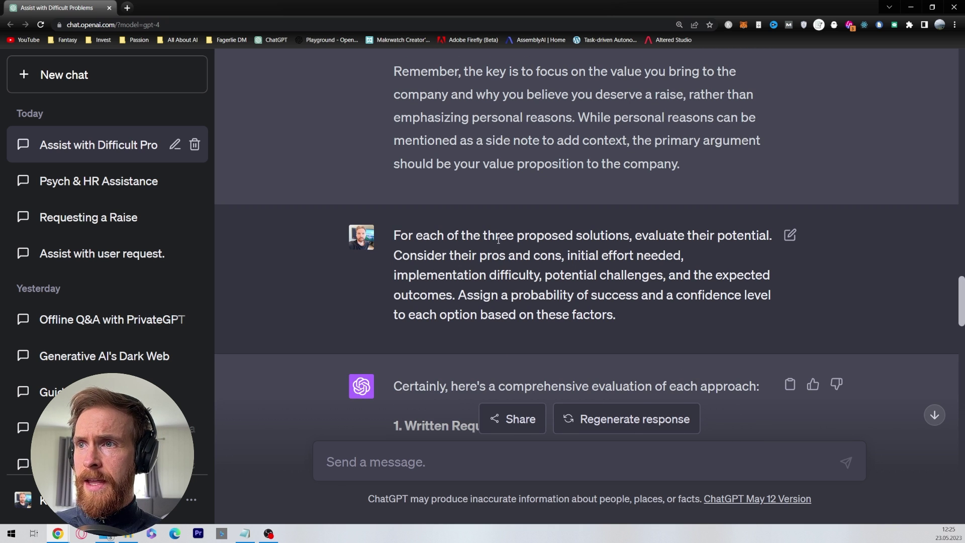
{"action": "scroll", "coordinate": [581, 236], "scroll_direction": "down", "scroll_amount": 6}
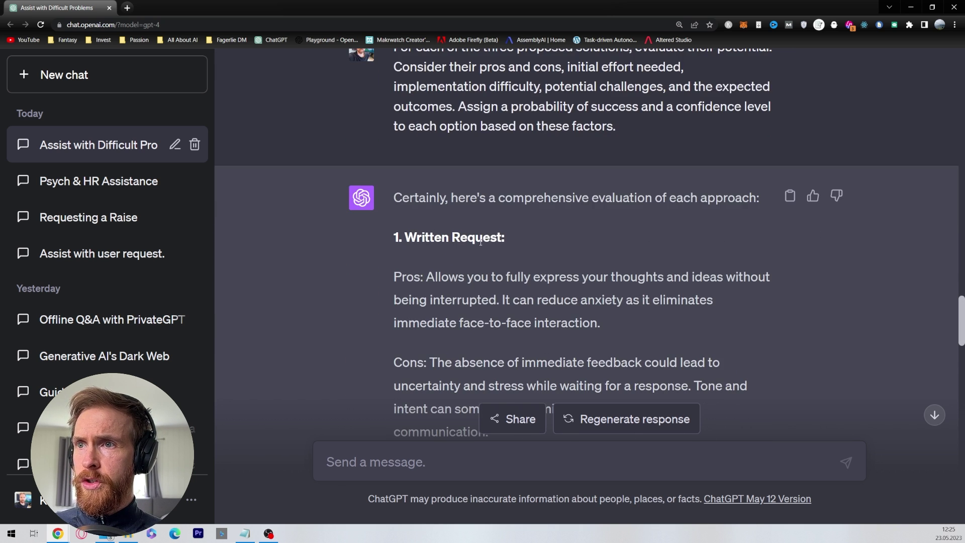
{"action": "left_click_drag", "start_coordinate": [397, 182], "coordinate": [435, 182]}
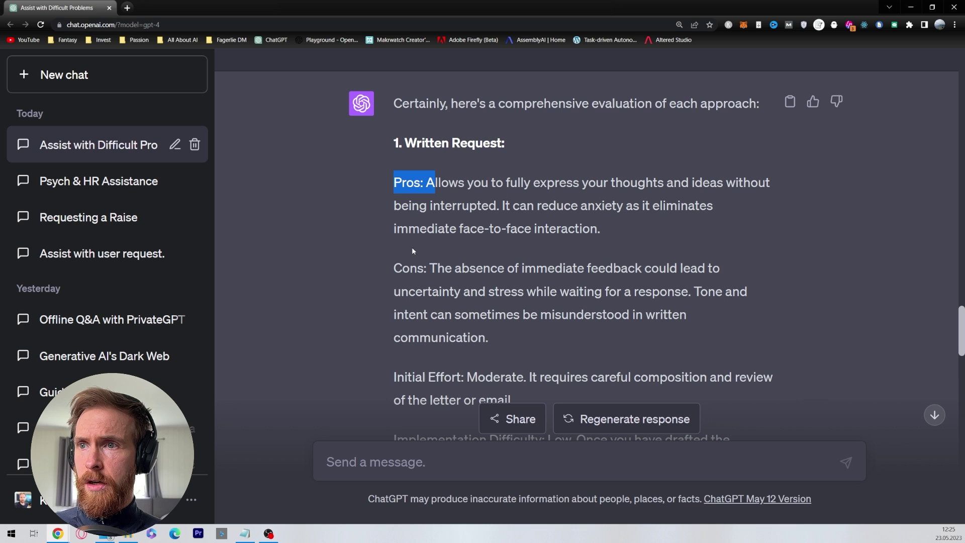
{"action": "left_click_drag", "start_coordinate": [395, 268], "coordinate": [441, 260]}
{"action": "left_click_drag", "start_coordinate": [434, 183], "coordinate": [496, 206]}
{"action": "scroll", "coordinate": [467, 200], "scroll_direction": "down", "scroll_amount": 2}
{"action": "left_click_drag", "start_coordinate": [428, 174], "coordinate": [690, 198]}
Review the Written Request's challenges, expected outcome, 60% success probability and 70% confidence
{"action": "scroll", "coordinate": [544, 231], "scroll_direction": "up", "scroll_amount": 2}
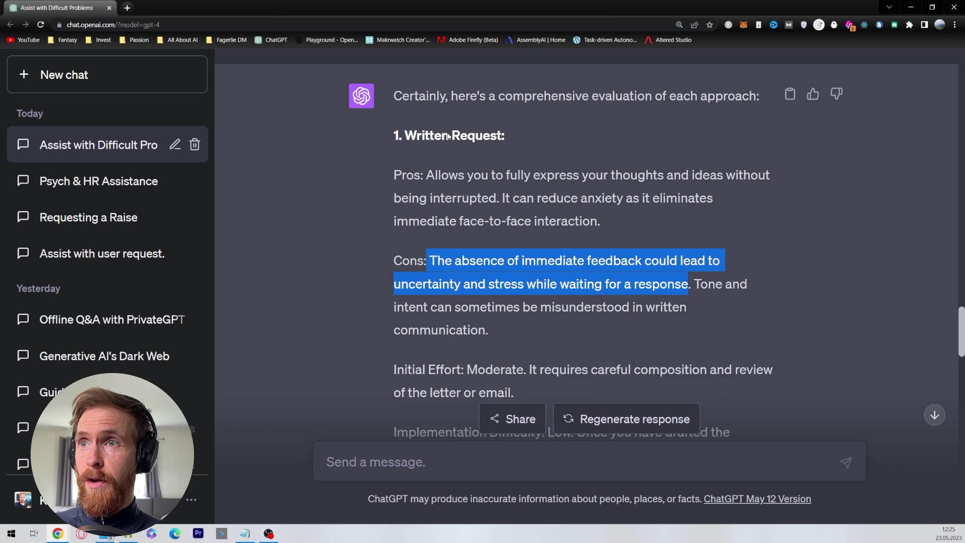
{"action": "scroll", "coordinate": [443, 204], "scroll_direction": "down", "scroll_amount": 6}
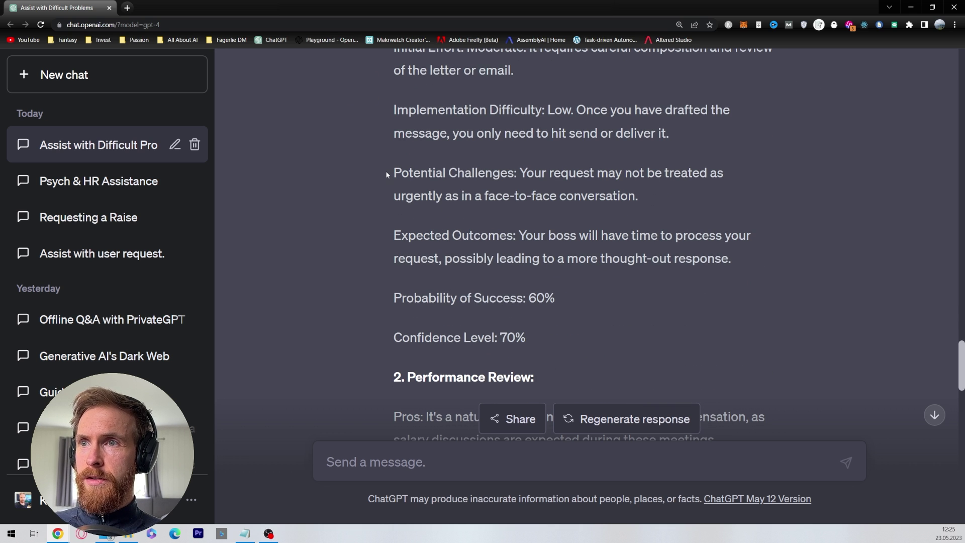
{"action": "left_click_drag", "start_coordinate": [387, 174], "coordinate": [627, 202]}
{"action": "left_click", "coordinate": [649, 202]}
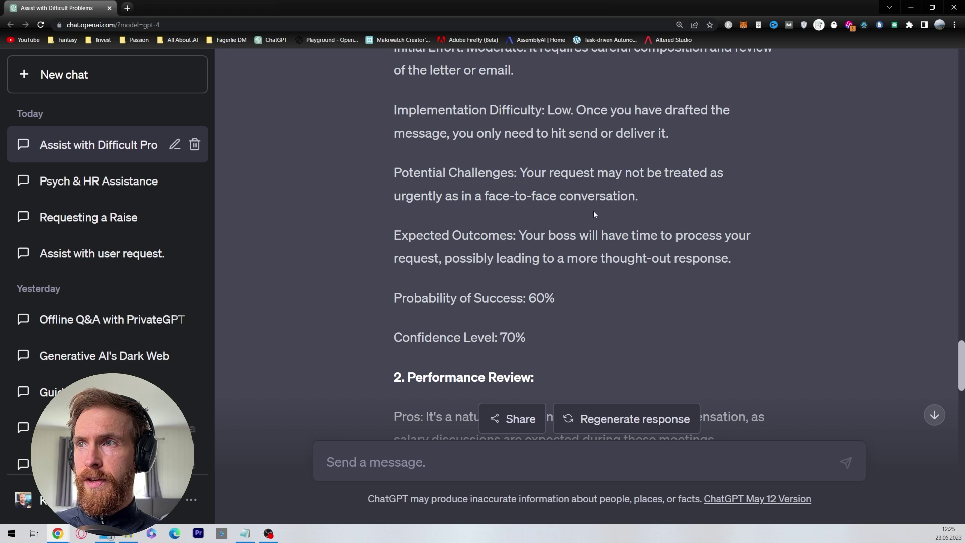
{"action": "left_click_drag", "start_coordinate": [518, 237], "coordinate": [732, 263]}
{"action": "scroll", "coordinate": [722, 278], "scroll_direction": "down", "scroll_amount": 2}
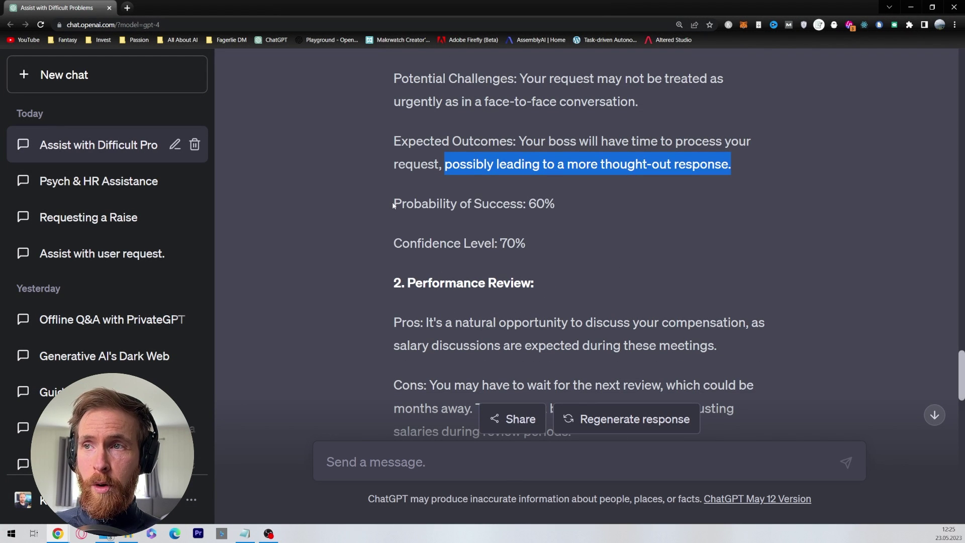
{"action": "left_click_drag", "start_coordinate": [394, 203], "coordinate": [560, 206]}
{"action": "left_click_drag", "start_coordinate": [531, 247], "coordinate": [393, 243]}
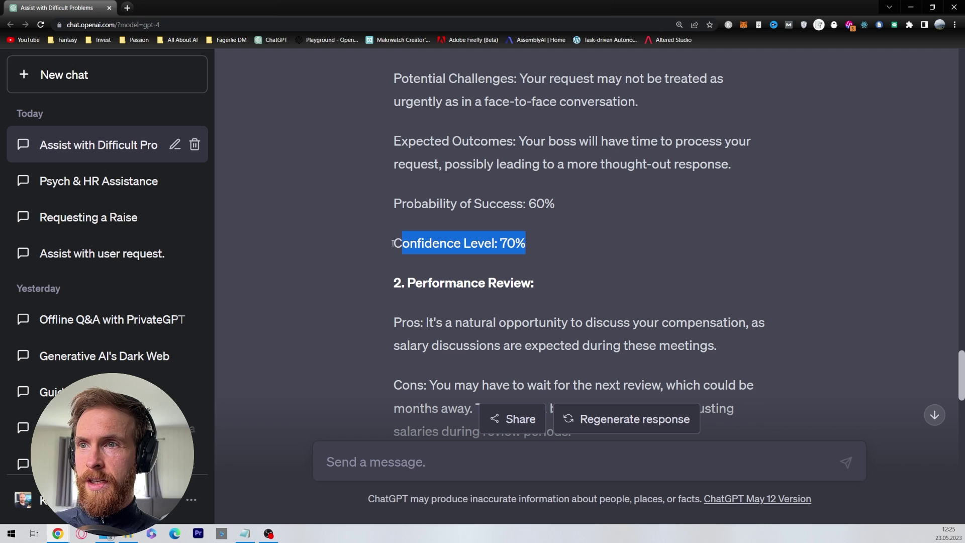
{"action": "left_click", "coordinate": [564, 241]}
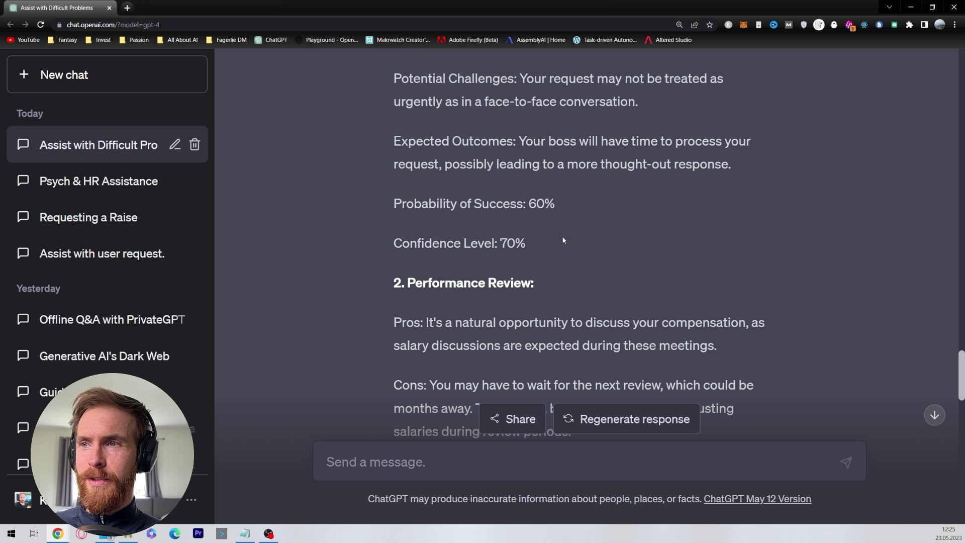
{"action": "scroll", "coordinate": [564, 240], "scroll_direction": "down", "scroll_amount": 3}
{"action": "left_click_drag", "start_coordinate": [394, 142], "coordinate": [550, 165]}
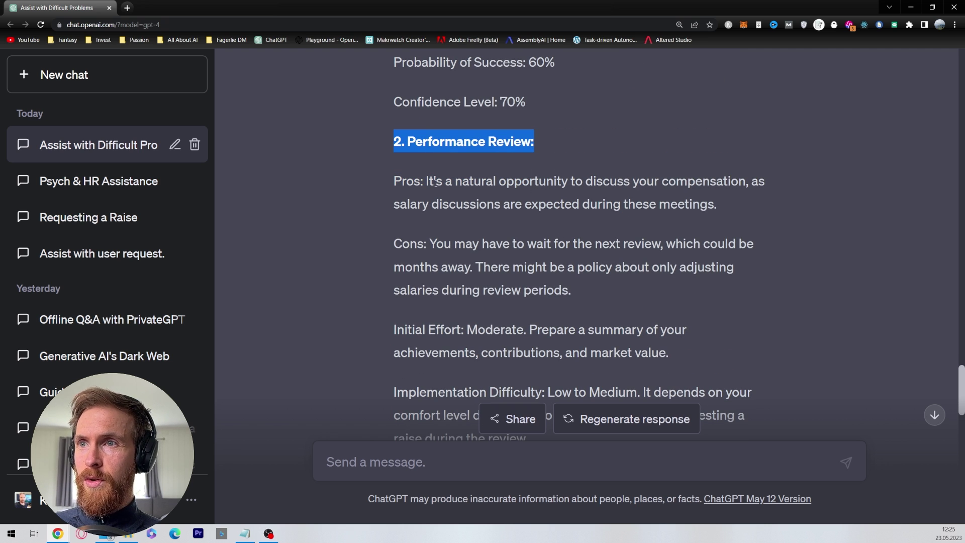
{"action": "left_click_drag", "start_coordinate": [428, 182], "coordinate": [748, 184]}
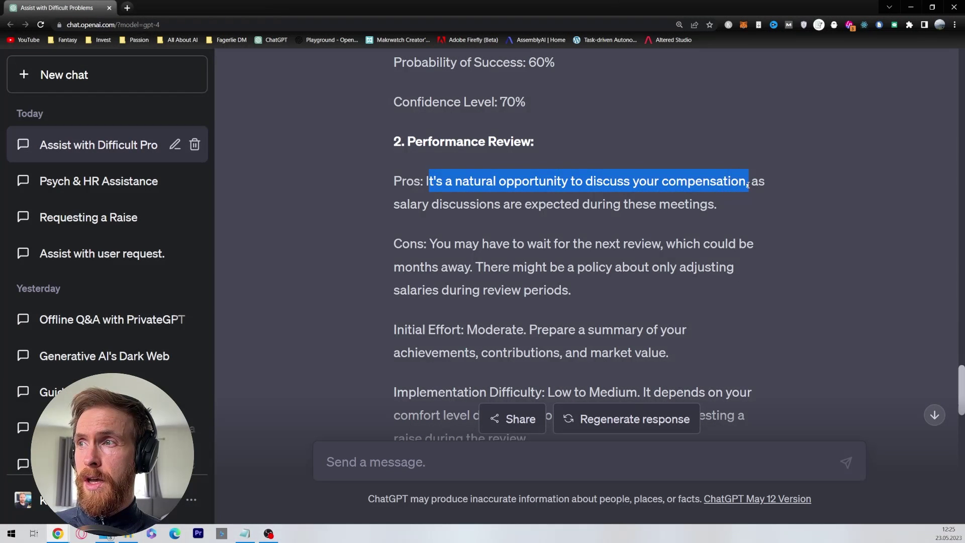
{"action": "scroll", "coordinate": [401, 225], "scroll_direction": "down", "scroll_amount": 2}
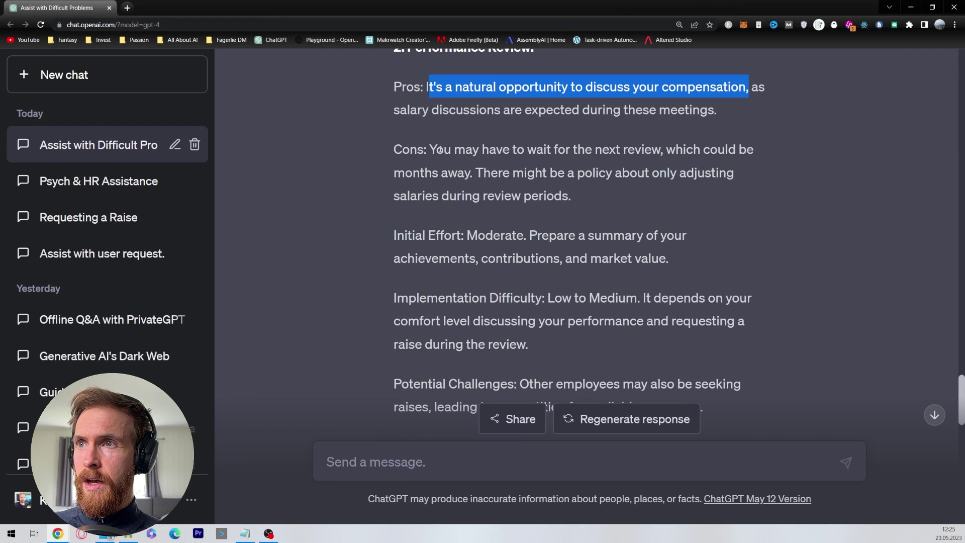
{"action": "left_click_drag", "start_coordinate": [438, 150], "coordinate": [465, 169]}
{"action": "scroll", "coordinate": [350, 188], "scroll_direction": "down", "scroll_amount": 5}
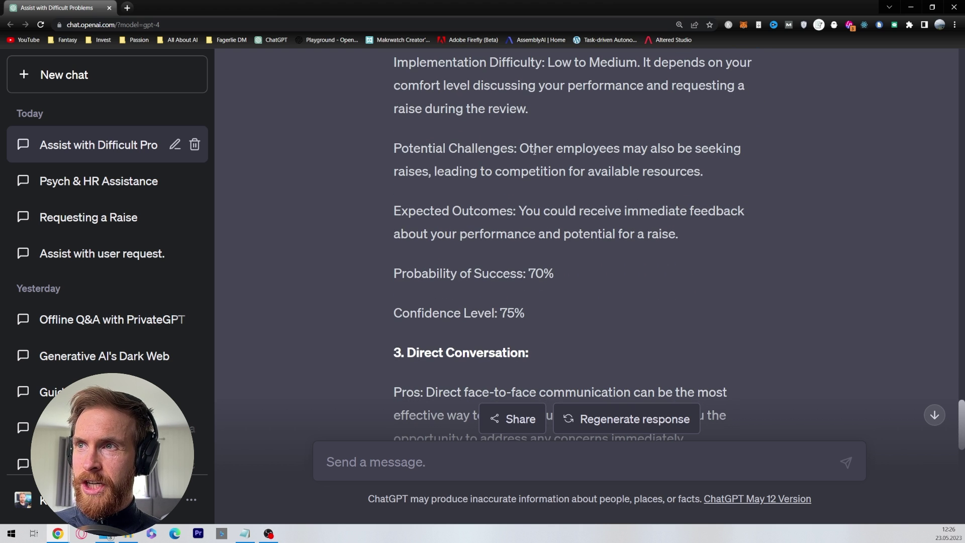
{"action": "left_click_drag", "start_coordinate": [525, 149], "coordinate": [717, 176]}
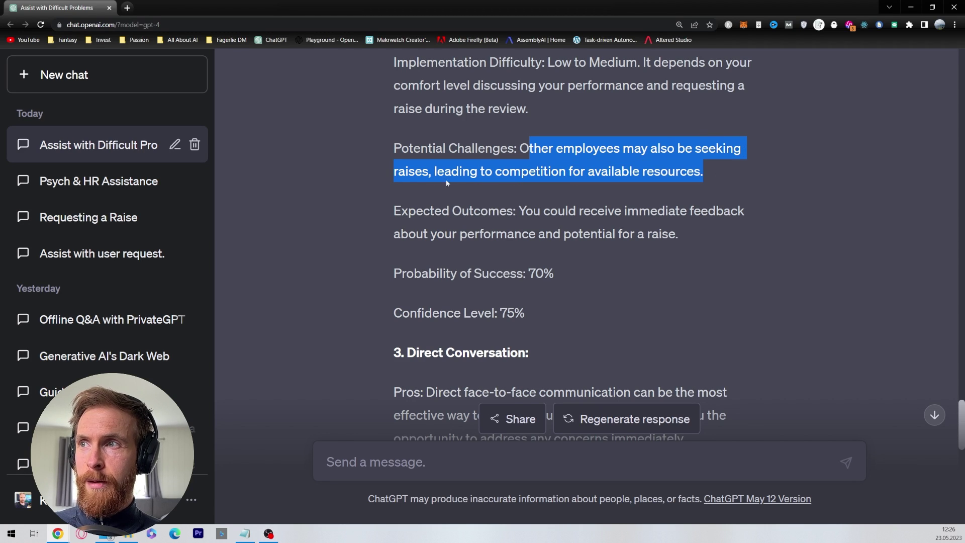
{"action": "left_click", "coordinate": [367, 187]}
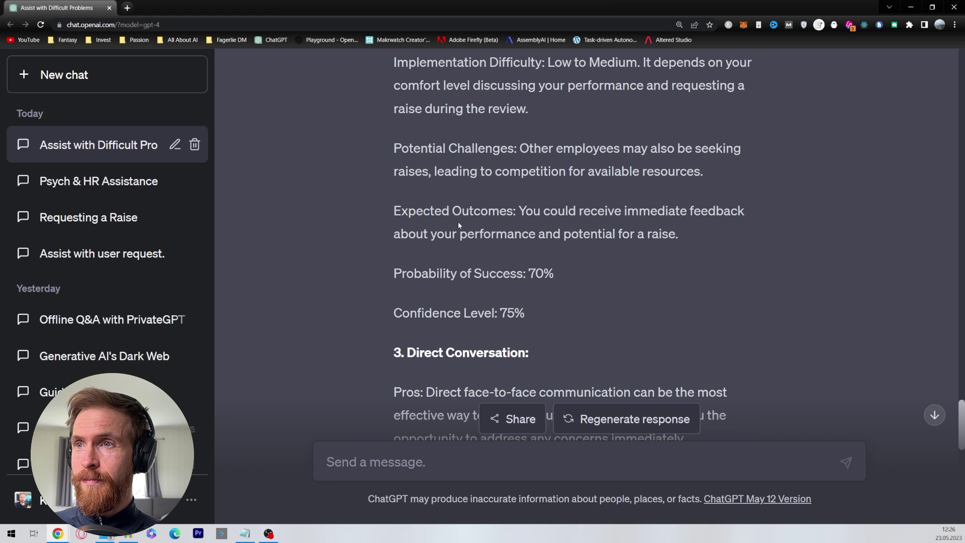
{"action": "left_click_drag", "start_coordinate": [519, 211], "coordinate": [680, 240]}
{"action": "left_click", "coordinate": [681, 239]}
{"action": "left_click_drag", "start_coordinate": [532, 274], "coordinate": [528, 274]}
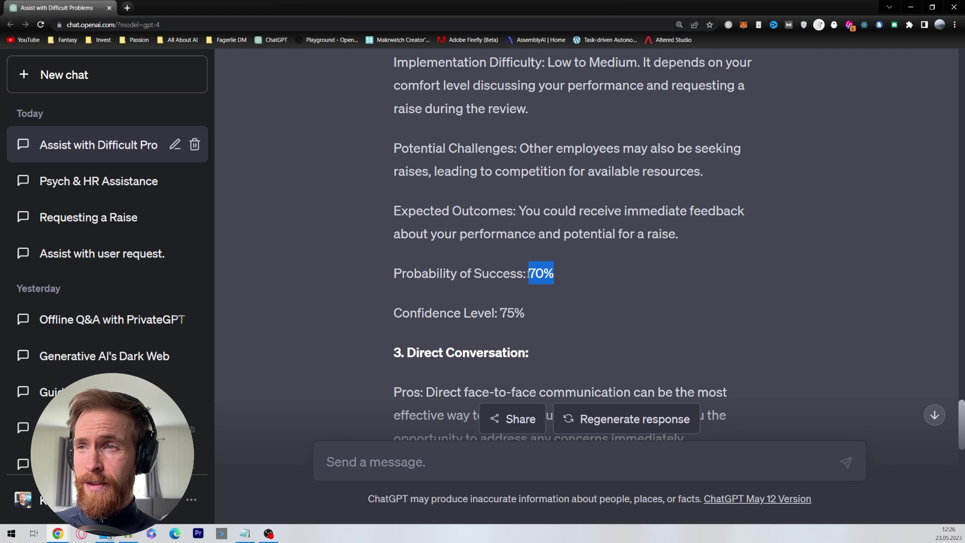
{"action": "left_click_drag", "start_coordinate": [527, 313], "coordinate": [496, 312]}
{"action": "scroll", "coordinate": [342, 280], "scroll_direction": "down", "scroll_amount": 6}
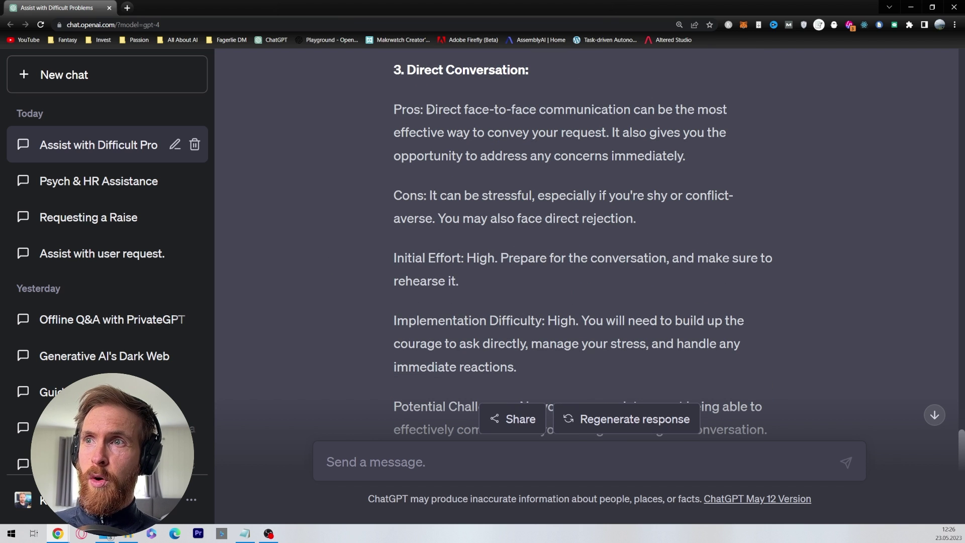
{"action": "left_click_drag", "start_coordinate": [427, 110], "coordinate": [478, 119]}
{"action": "left_click_drag", "start_coordinate": [545, 120], "coordinate": [611, 136]}
{"action": "mouse_move", "coordinate": [433, 197]}
{"action": "left_mouse_down"}
{"action": "mouse_move", "coordinate": [707, 196]}
{"action": "mouse_move", "coordinate": [442, 212]}
{"action": "left_mouse_up"}
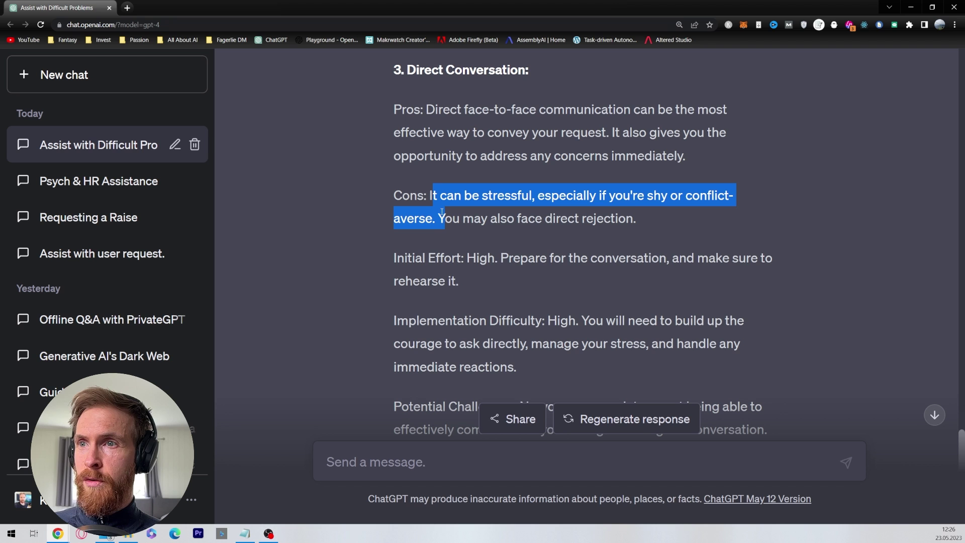
{"action": "scroll", "coordinate": [350, 219], "scroll_direction": "down", "scroll_amount": 2}
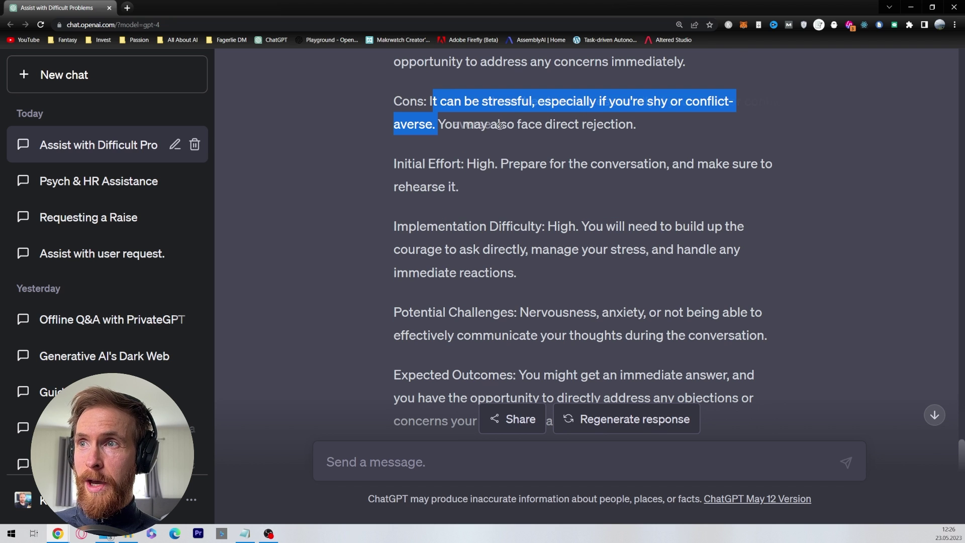
{"action": "left_click_drag", "start_coordinate": [636, 125], "coordinate": [506, 124]}
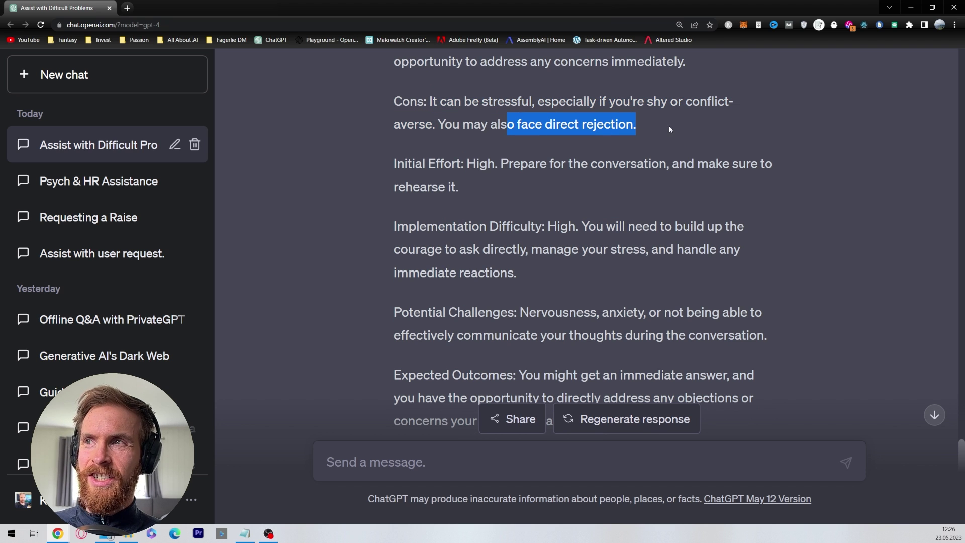
{"action": "left_click", "coordinate": [513, 185]}
{"action": "scroll", "coordinate": [517, 126], "scroll_direction": "down", "scroll_amount": 4}
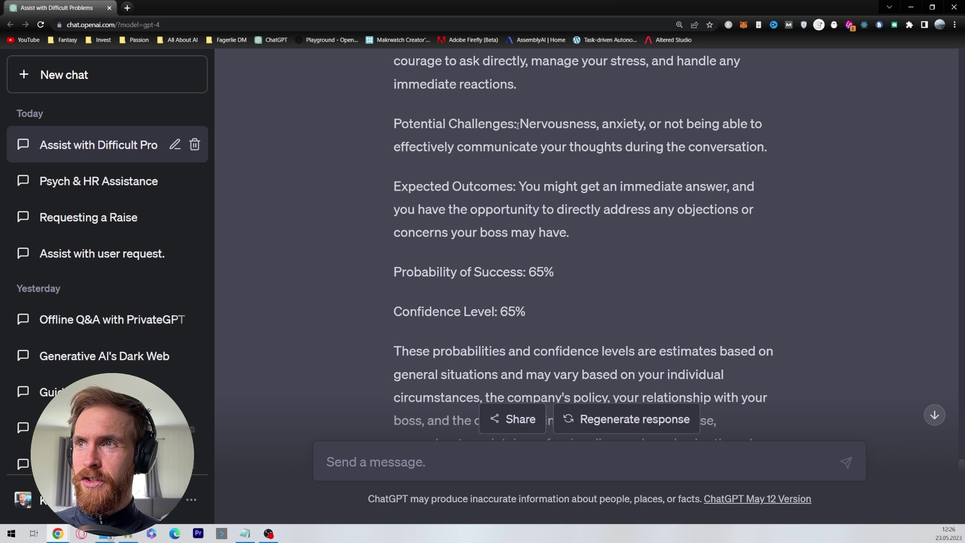
{"action": "left_click_drag", "start_coordinate": [518, 125], "coordinate": [765, 152]}
{"action": "left_click", "coordinate": [778, 169]}
{"action": "left_click_drag", "start_coordinate": [556, 272], "coordinate": [526, 273]}
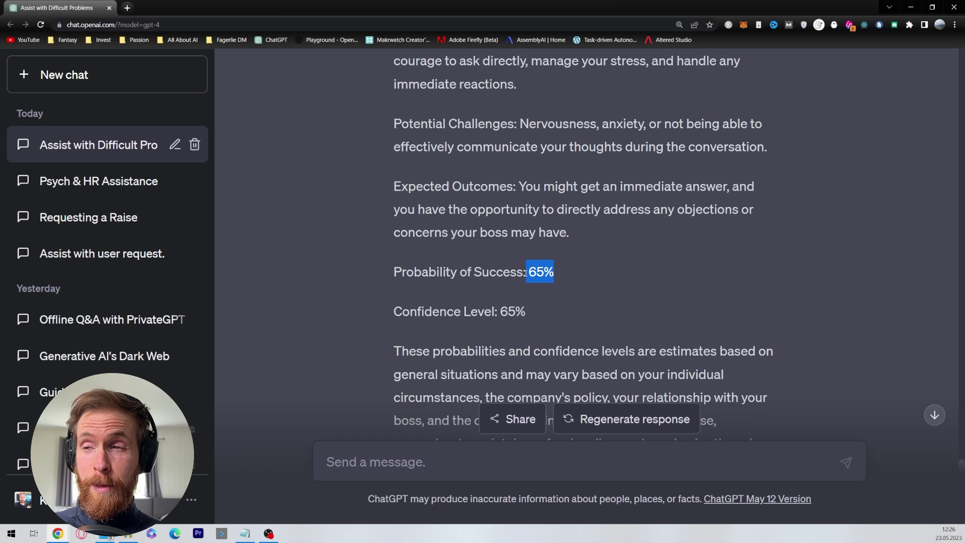
{"action": "left_click_drag", "start_coordinate": [527, 312], "coordinate": [492, 311]}
{"action": "scroll", "coordinate": [336, 294], "scroll_direction": "down", "scroll_amount": 3}
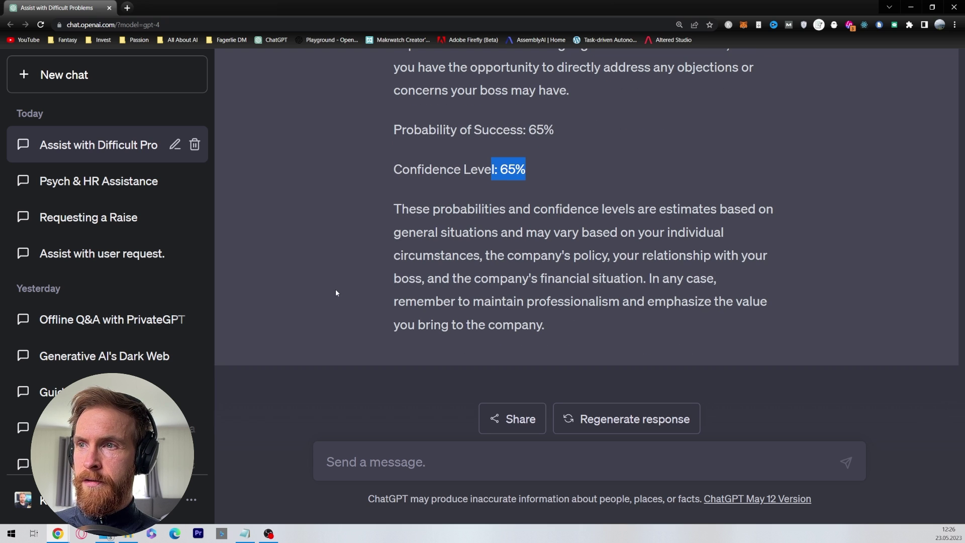
{"action": "left_click", "coordinate": [335, 344]}
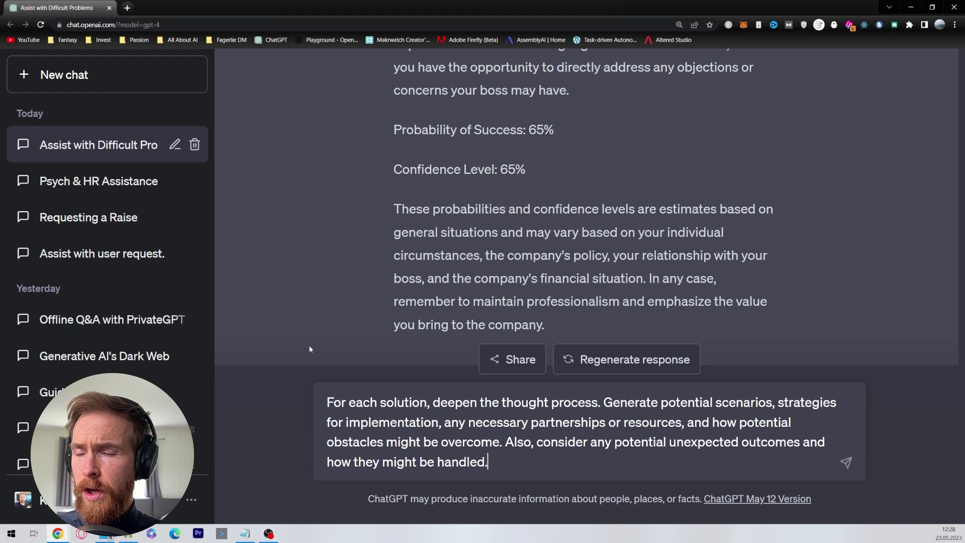
Send the prompt to expand each strategy with scenarios, resources, obstacles and unexpected outcomes
{"action": "left_click", "coordinate": [848, 467]}
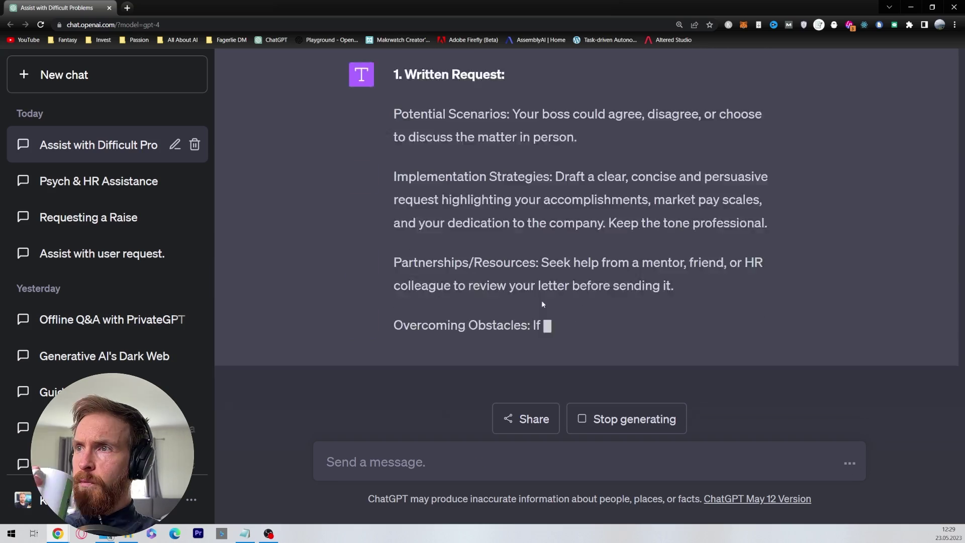
{"action": "scroll", "coordinate": [618, 312], "scroll_direction": "up", "scroll_amount": 20}
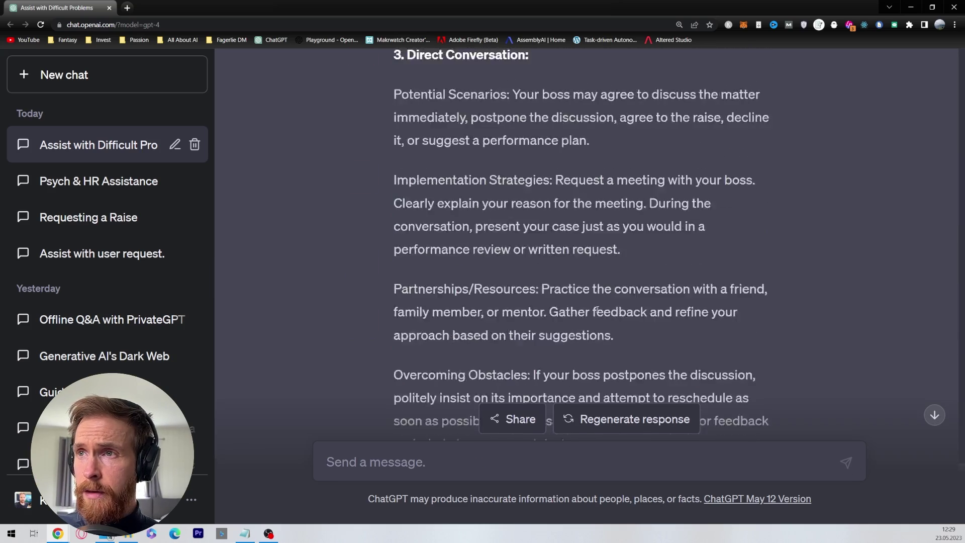
{"action": "scroll", "coordinate": [577, 296], "scroll_direction": "down", "scroll_amount": 6}
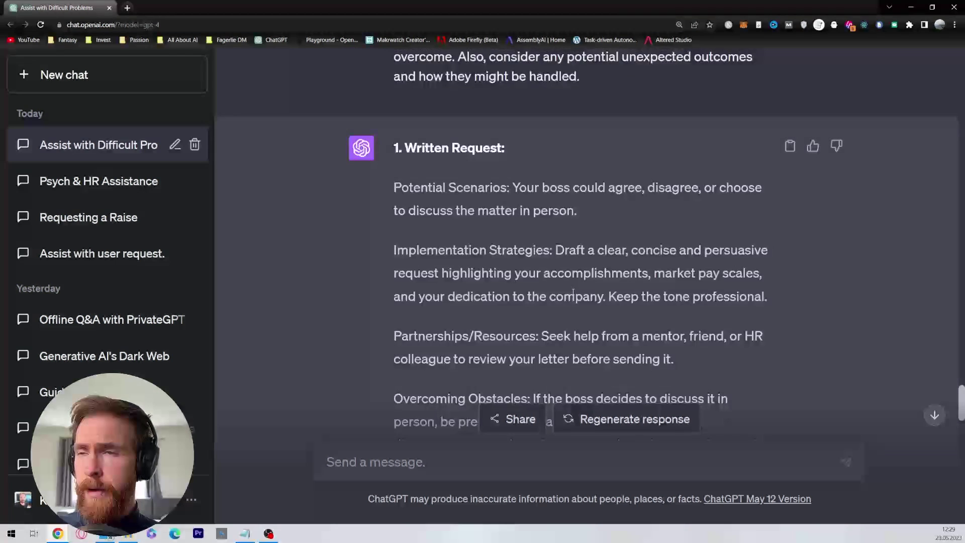
{"action": "scroll", "coordinate": [408, 228], "scroll_direction": "up", "scroll_amount": 4}
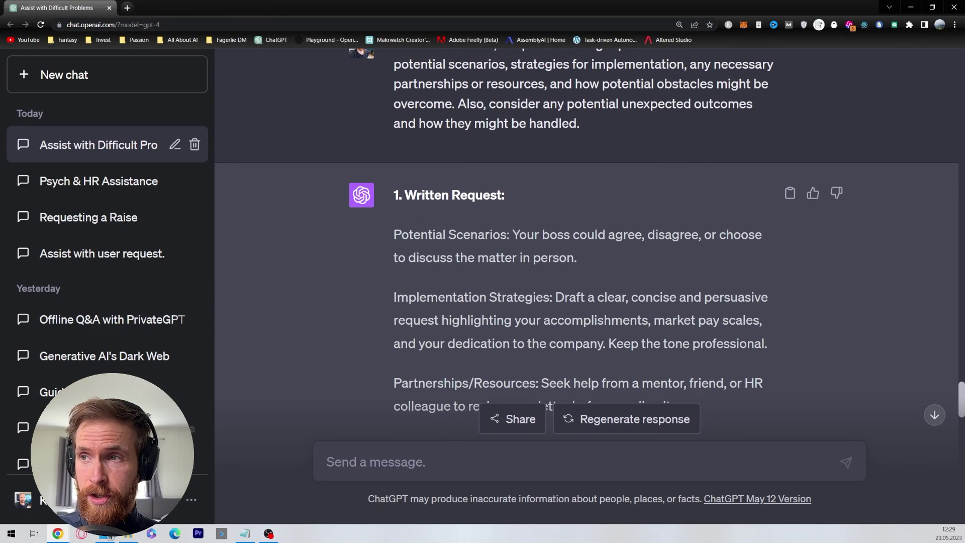
{"action": "left_click_drag", "start_coordinate": [526, 237], "coordinate": [630, 267]}
{"action": "left_click", "coordinate": [629, 268]}
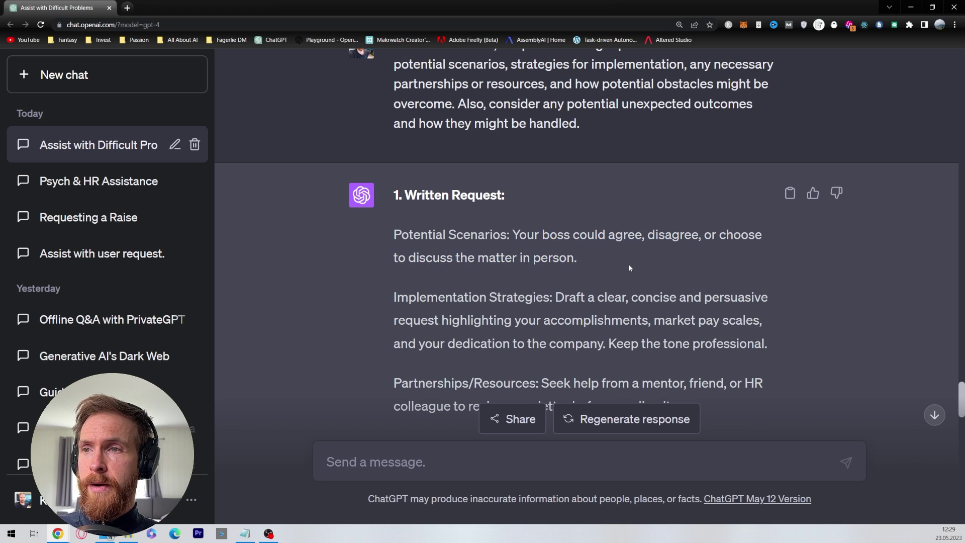
{"action": "scroll", "coordinate": [620, 254], "scroll_direction": "down", "scroll_amount": 2}
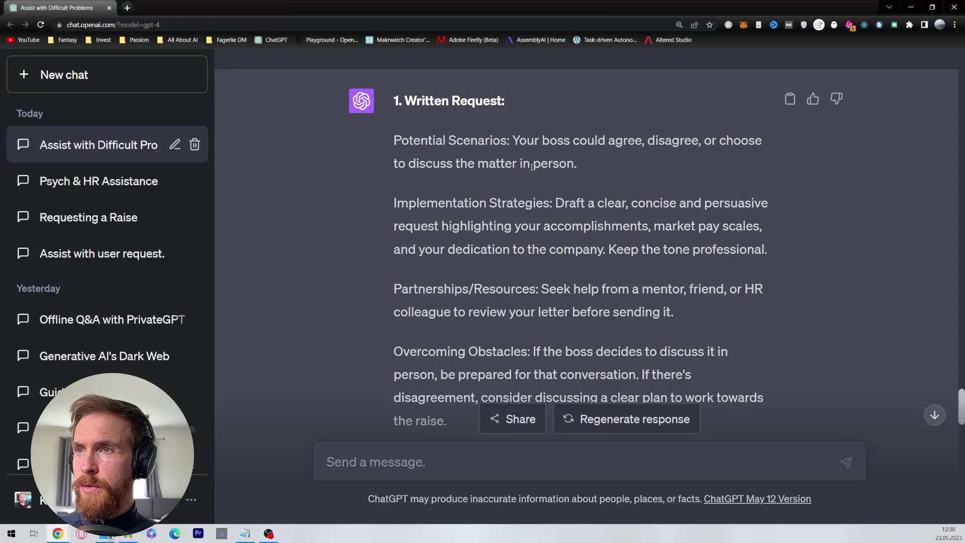
{"action": "scroll", "coordinate": [528, 214], "scroll_direction": "down", "scroll_amount": 5}
{"action": "left_click_drag", "start_coordinate": [533, 116], "coordinate": [638, 139]}
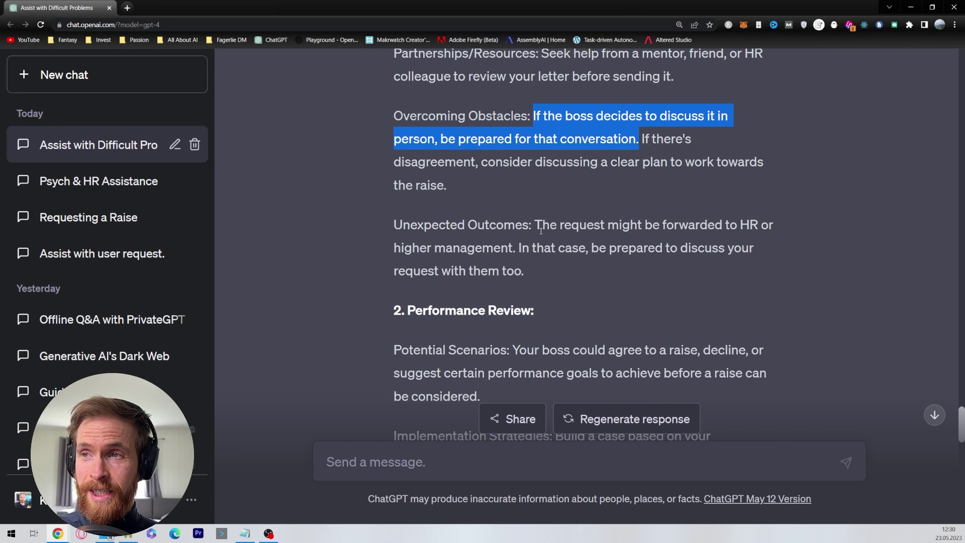
{"action": "left_click_drag", "start_coordinate": [535, 225], "coordinate": [516, 248]}
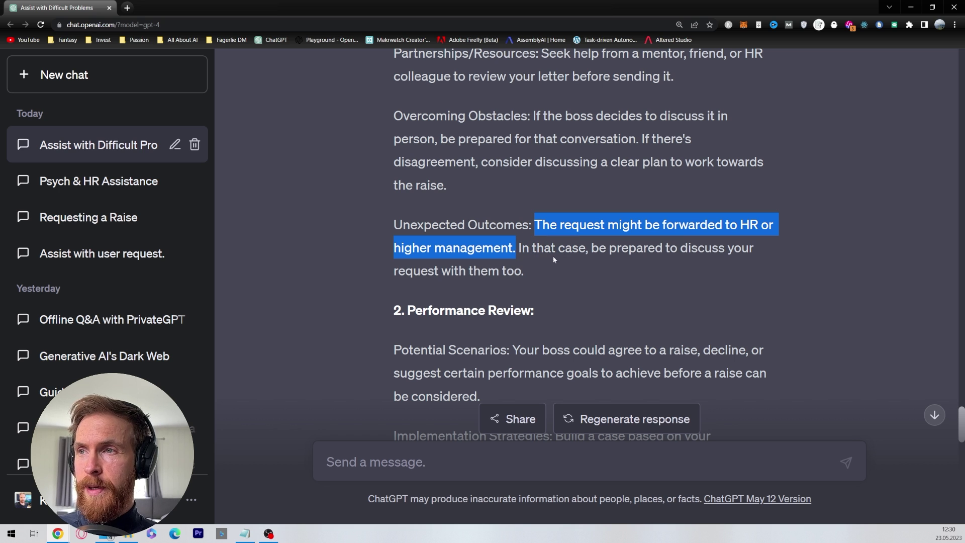
{"action": "left_click_drag", "start_coordinate": [595, 249], "coordinate": [775, 269]}
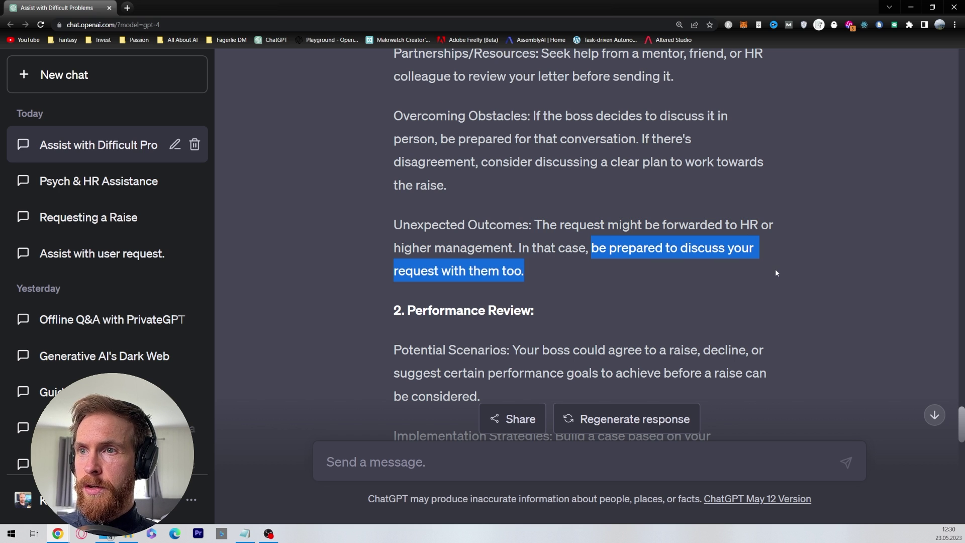
{"action": "left_click", "coordinate": [640, 281]}
{"action": "scroll", "coordinate": [641, 281], "scroll_direction": "down", "scroll_amount": 1}
{"action": "scroll", "coordinate": [640, 281], "scroll_direction": "down", "scroll_amount": 3}
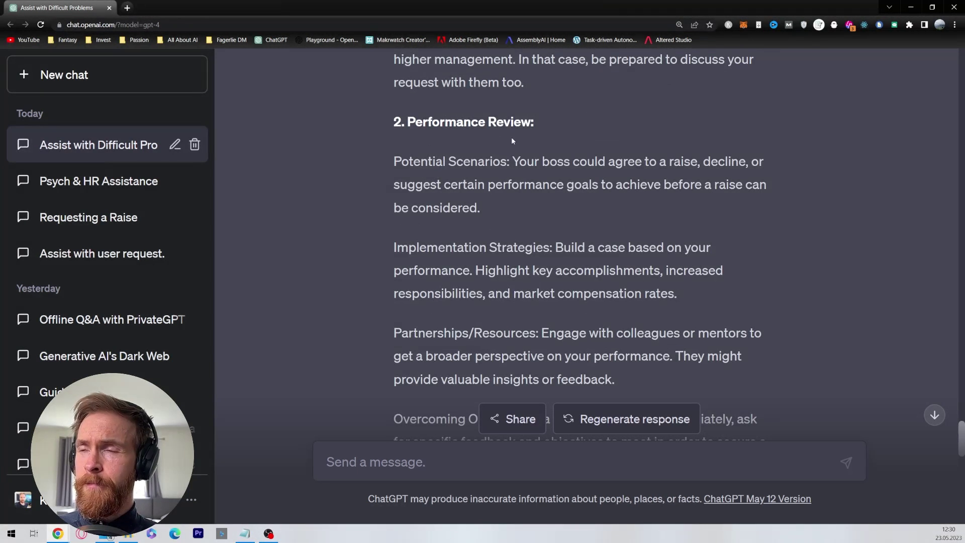
{"action": "left_click_drag", "start_coordinate": [513, 140], "coordinate": [402, 117]}
{"action": "left_click_drag", "start_coordinate": [511, 161], "coordinate": [681, 162]}
{"action": "scroll", "coordinate": [537, 223], "scroll_direction": "down", "scroll_amount": 5}
{"action": "left_click_drag", "start_coordinate": [534, 222], "coordinate": [506, 268]}
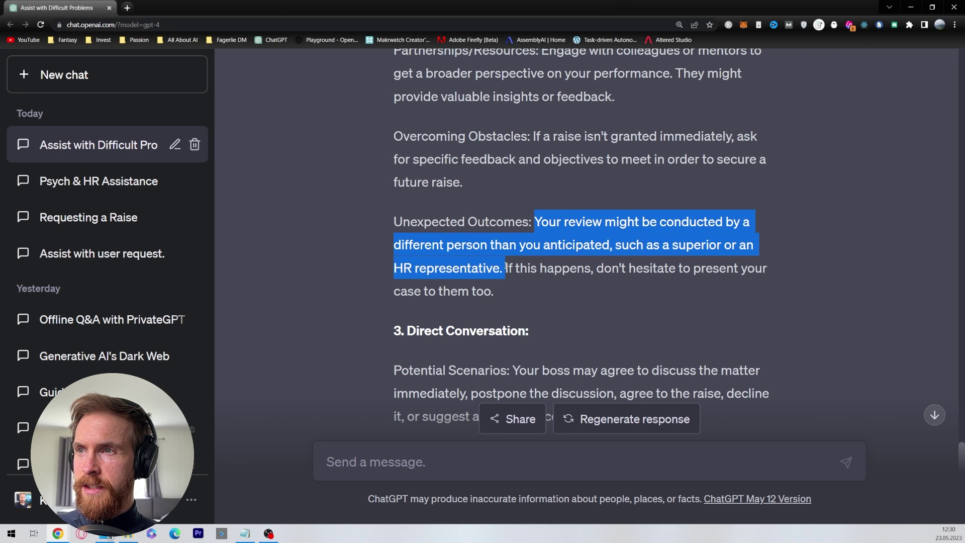
{"action": "left_click", "coordinate": [562, 294]}
{"action": "scroll", "coordinate": [561, 294], "scroll_direction": "down", "scroll_amount": 3}
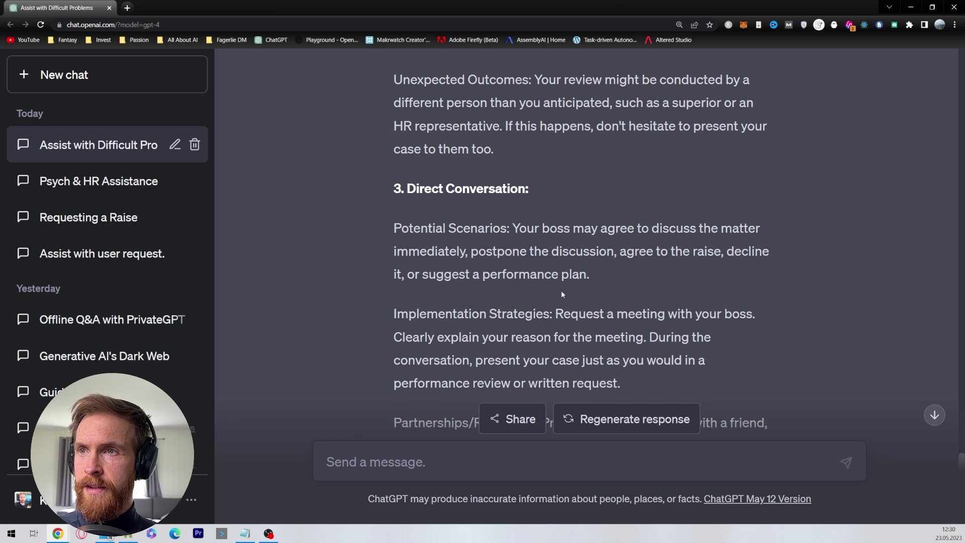
{"action": "scroll", "coordinate": [561, 291], "scroll_direction": "down", "scroll_amount": 1}
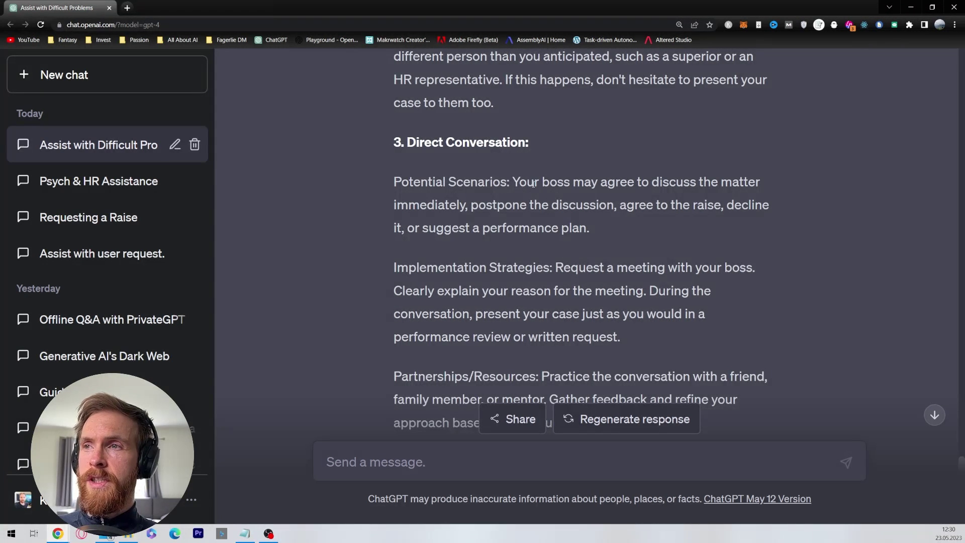
{"action": "scroll", "coordinate": [516, 184], "scroll_direction": "down", "scroll_amount": 5}
{"action": "left_click_drag", "start_coordinate": [534, 226], "coordinate": [491, 272]}
{"action": "scroll", "coordinate": [570, 275], "scroll_direction": "down", "scroll_amount": 2}
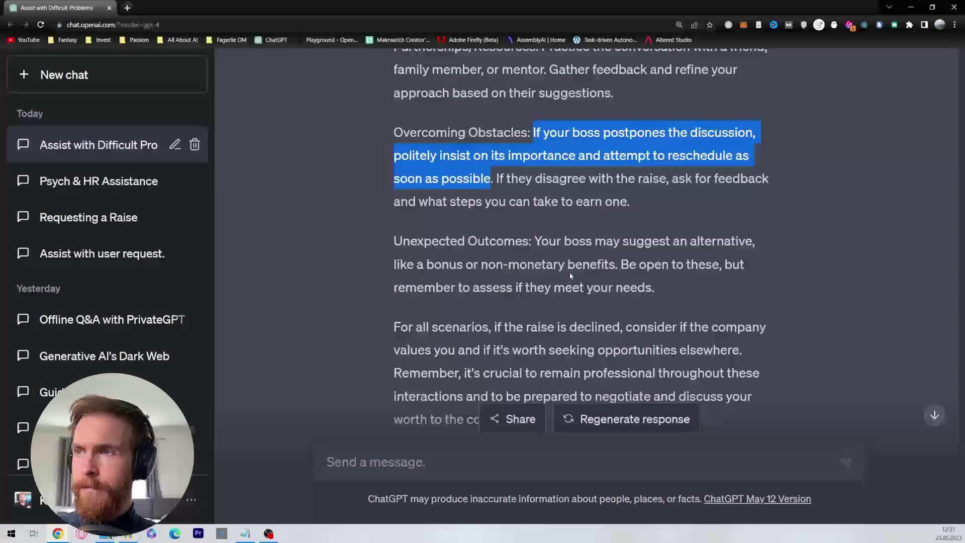
{"action": "left_click_drag", "start_coordinate": [536, 241], "coordinate": [662, 288]}
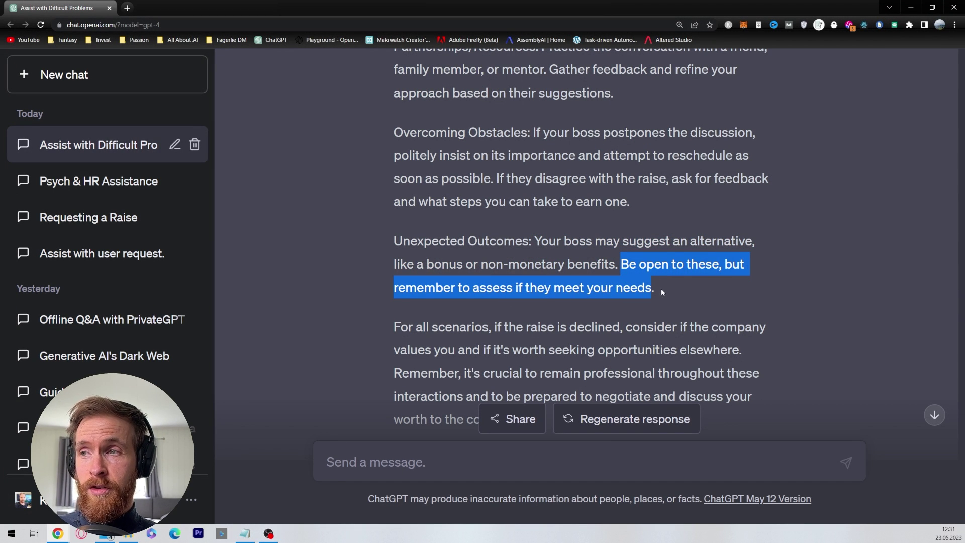
{"action": "left_click", "coordinate": [662, 288]}
{"action": "scroll", "coordinate": [654, 294], "scroll_direction": "down", "scroll_amount": 2}
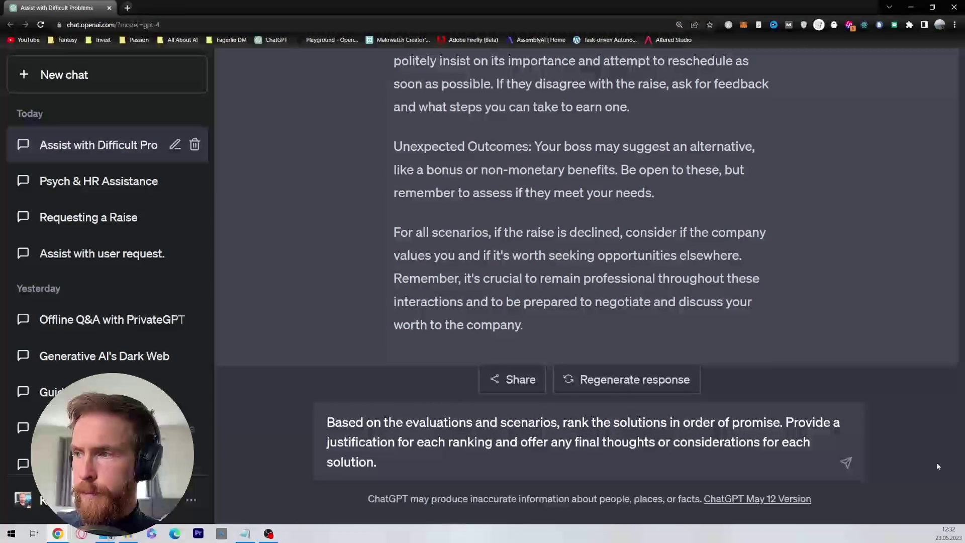
Send the prompt to rank the three raise strategies by promise, with justifications
{"action": "left_click", "coordinate": [848, 464]}
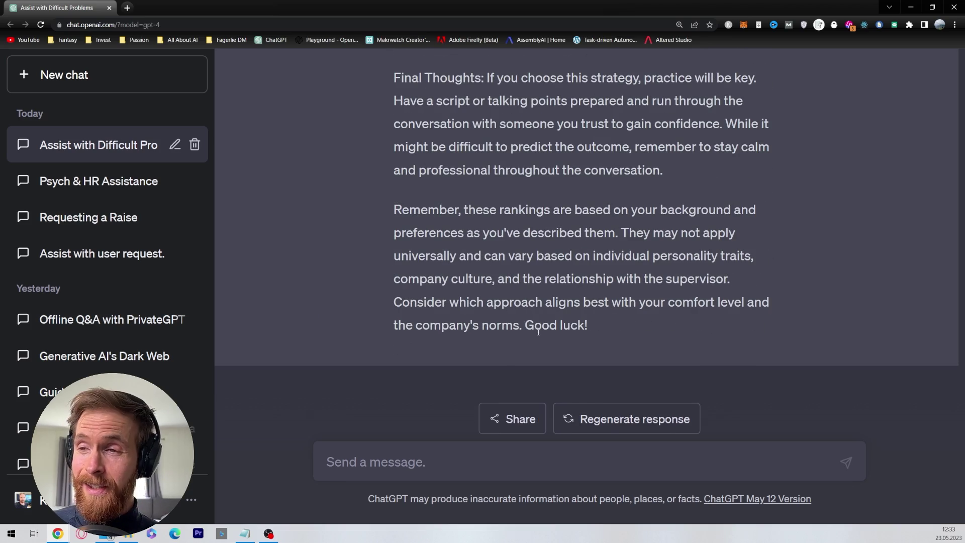
Review the suggested order: Performance Review, Written Request, then Direct Conversation
{"action": "scroll", "coordinate": [569, 309], "scroll_direction": "up", "scroll_amount": 12}
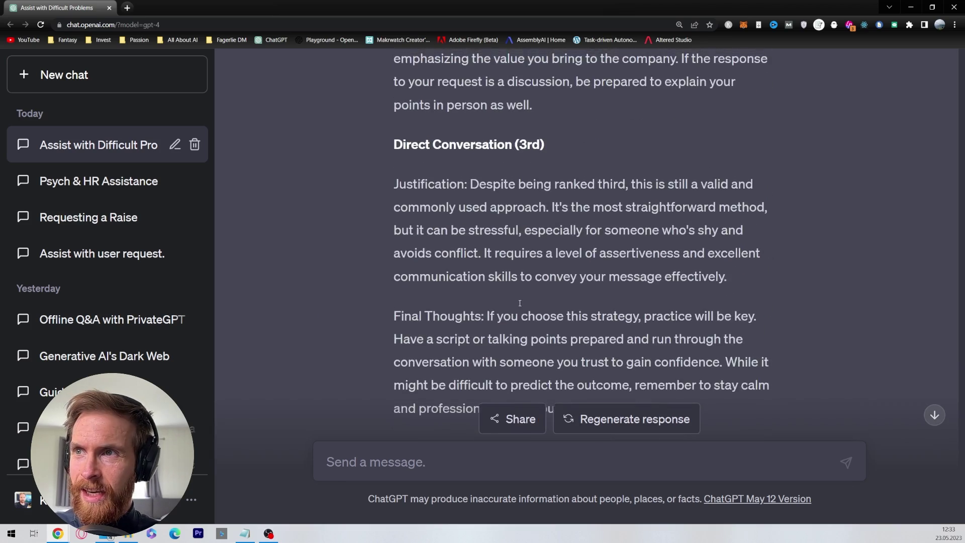
{"action": "scroll", "coordinate": [439, 289], "scroll_direction": "up", "scroll_amount": 6}
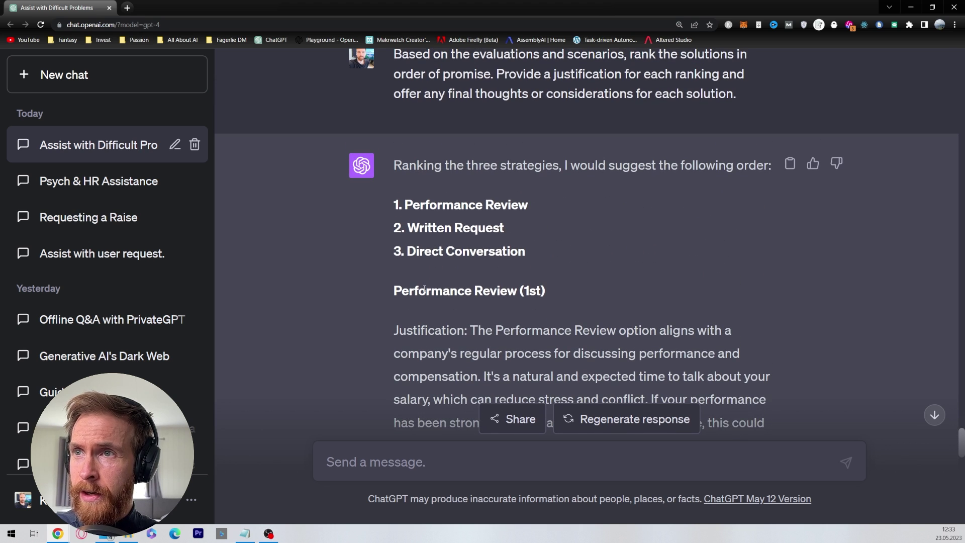
{"action": "left_click_drag", "start_coordinate": [584, 171], "coordinate": [765, 174]}
{"action": "left_click", "coordinate": [696, 192]}
{"action": "left_click_drag", "start_coordinate": [403, 207], "coordinate": [415, 259]}
{"action": "left_click", "coordinate": [329, 270]}
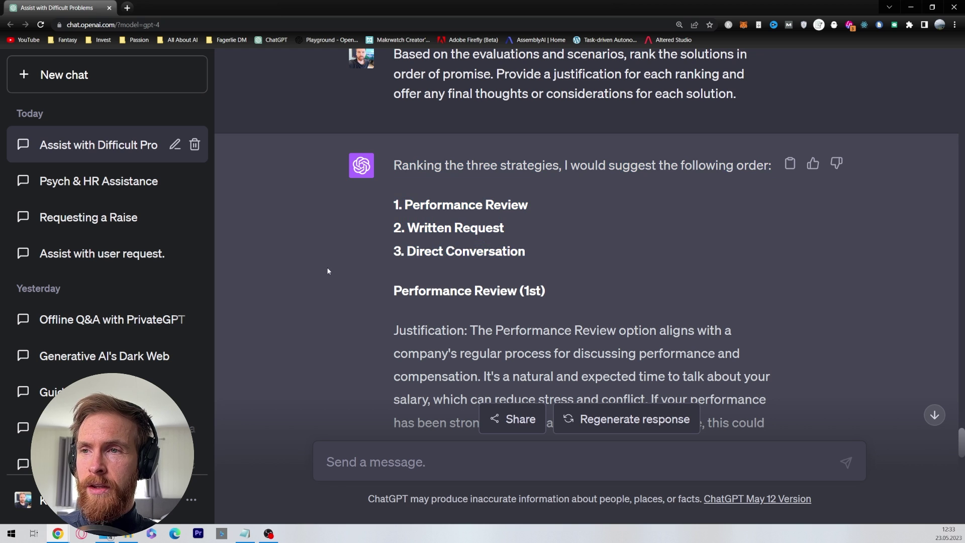
Review the Performance Review justification: a less confrontational talk and careful preparation
{"action": "scroll", "coordinate": [331, 265], "scroll_direction": "down", "scroll_amount": 3}
{"action": "left_click_drag", "start_coordinate": [400, 192], "coordinate": [755, 225]}
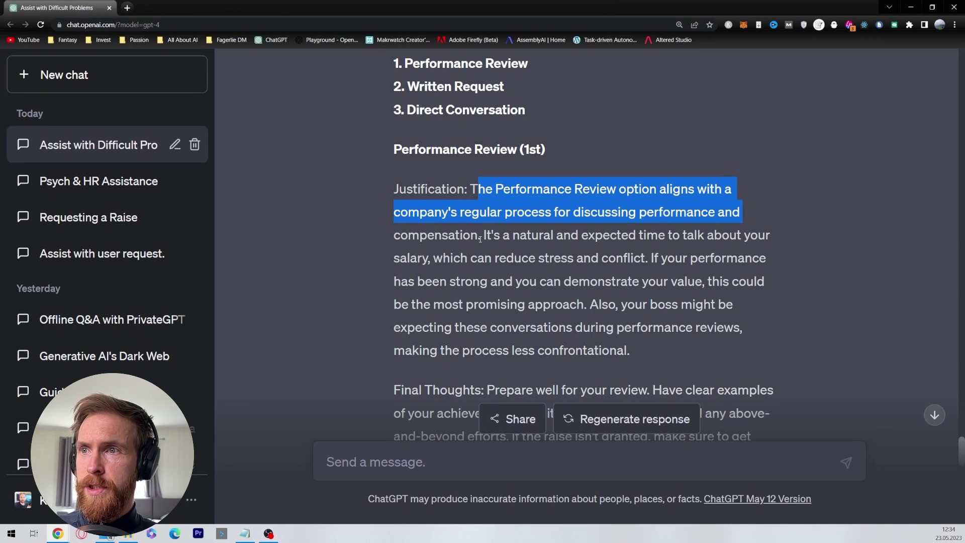
{"action": "left_click_drag", "start_coordinate": [399, 212], "coordinate": [482, 236]}
{"action": "scroll", "coordinate": [560, 259], "scroll_direction": "down", "scroll_amount": 1}
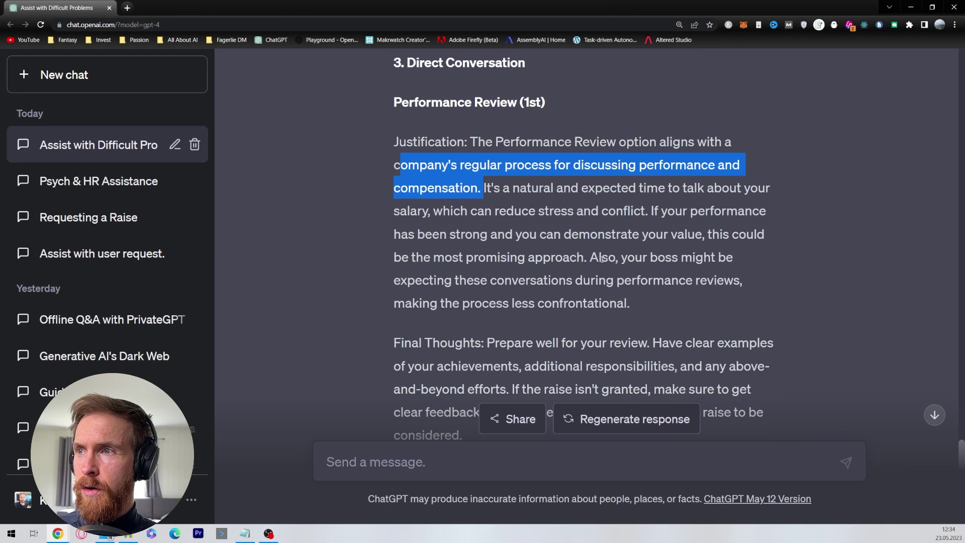
{"action": "left_click_drag", "start_coordinate": [590, 258], "coordinate": [630, 300]}
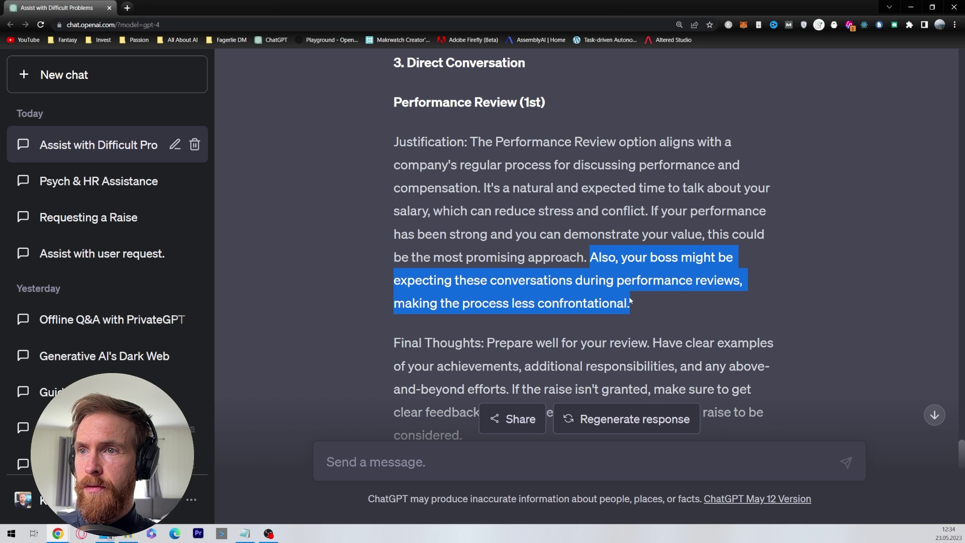
{"action": "left_click", "coordinate": [657, 309]}
{"action": "scroll", "coordinate": [628, 307], "scroll_direction": "down", "scroll_amount": 2}
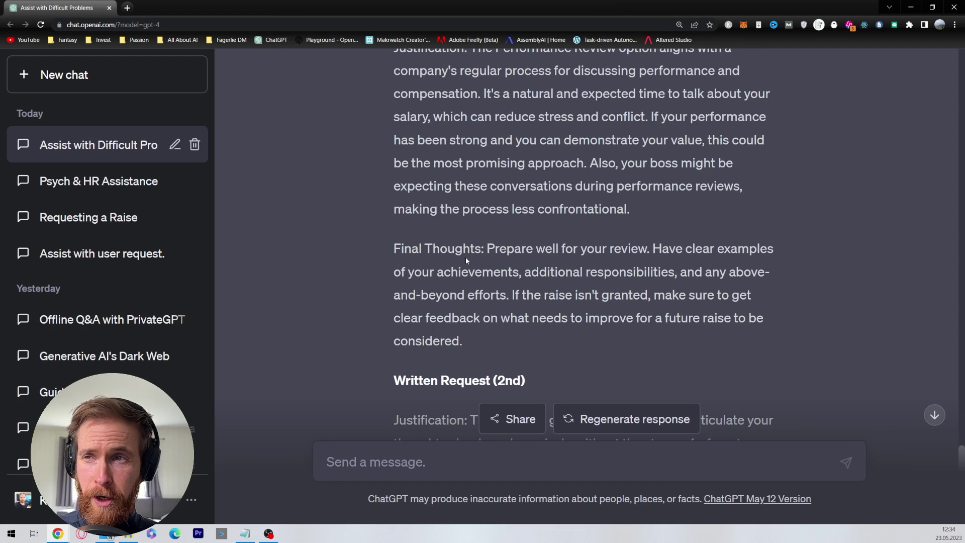
{"action": "left_click_drag", "start_coordinate": [495, 251], "coordinate": [509, 301]}
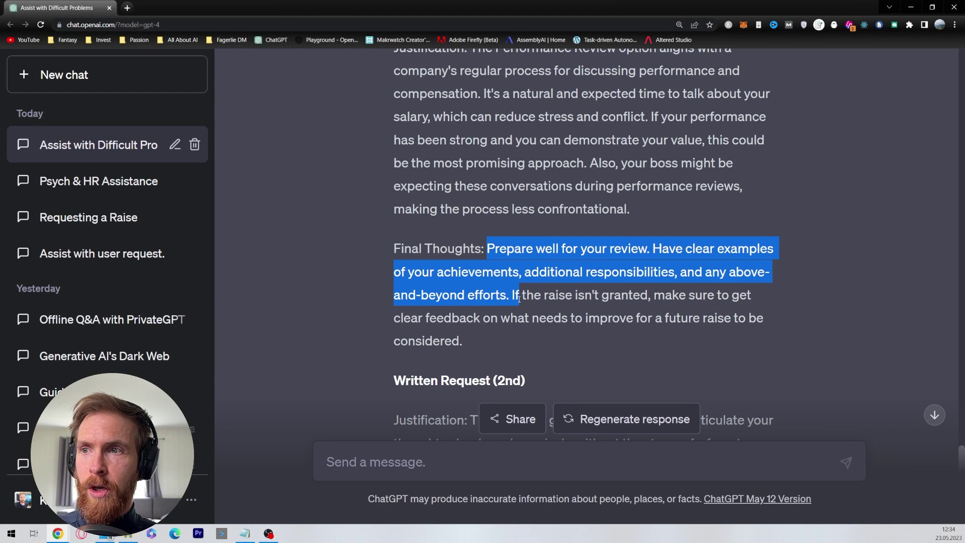
{"action": "left_click", "coordinate": [306, 290]}
{"action": "scroll", "coordinate": [330, 288], "scroll_direction": "down", "scroll_amount": 4}
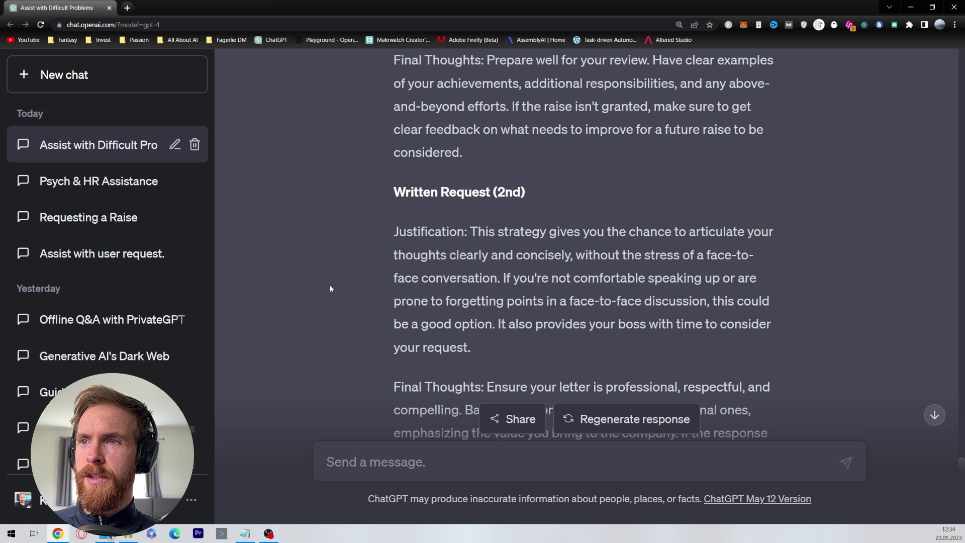
{"action": "left_click_drag", "start_coordinate": [438, 193], "coordinate": [542, 191]}
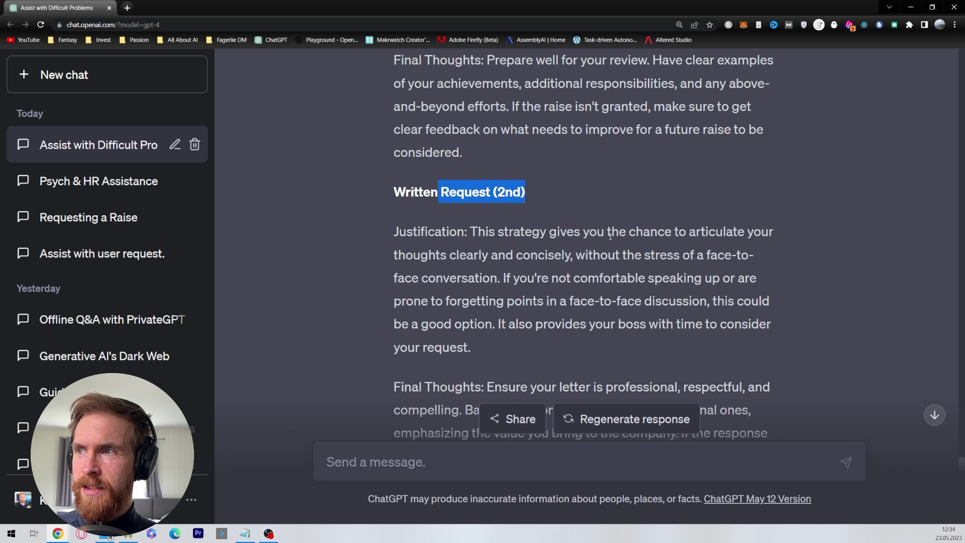
{"action": "left_click_drag", "start_coordinate": [477, 234], "coordinate": [503, 281]}
{"action": "scroll", "coordinate": [503, 255], "scroll_direction": "down", "scroll_amount": 3}
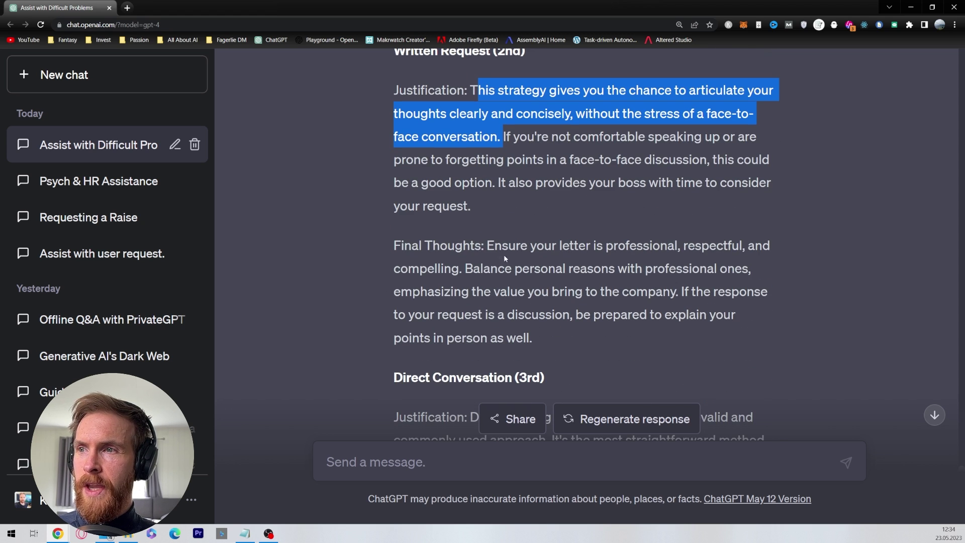
{"action": "left_click_drag", "start_coordinate": [485, 246], "coordinate": [465, 270]}
{"action": "left_click_drag", "start_coordinate": [682, 292], "coordinate": [534, 341]}
{"action": "left_click", "coordinate": [569, 347]}
{"action": "scroll", "coordinate": [570, 347], "scroll_direction": "down", "scroll_amount": 3}
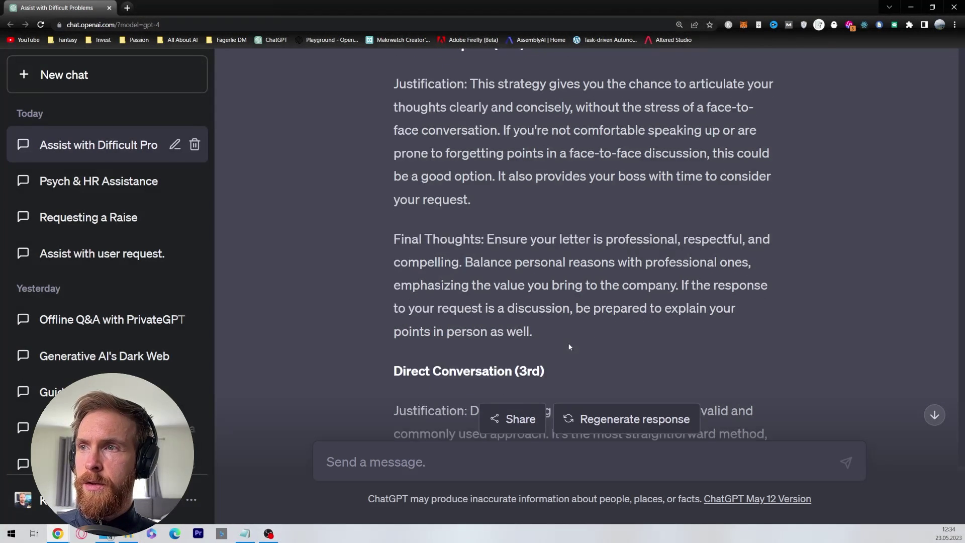
{"action": "left_click_drag", "start_coordinate": [470, 280], "coordinate": [550, 300]}
{"action": "left_click_drag", "start_coordinate": [393, 237], "coordinate": [553, 234]}
{"action": "left_click", "coordinate": [551, 238]}
{"action": "scroll", "coordinate": [545, 242], "scroll_direction": "down", "scroll_amount": 3}
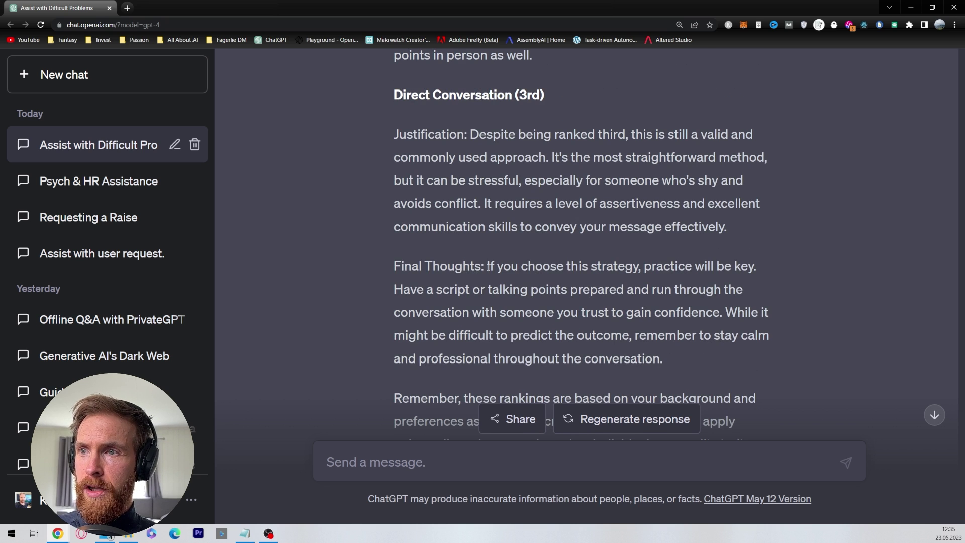
{"action": "left_click_drag", "start_coordinate": [488, 267], "coordinate": [720, 315]}
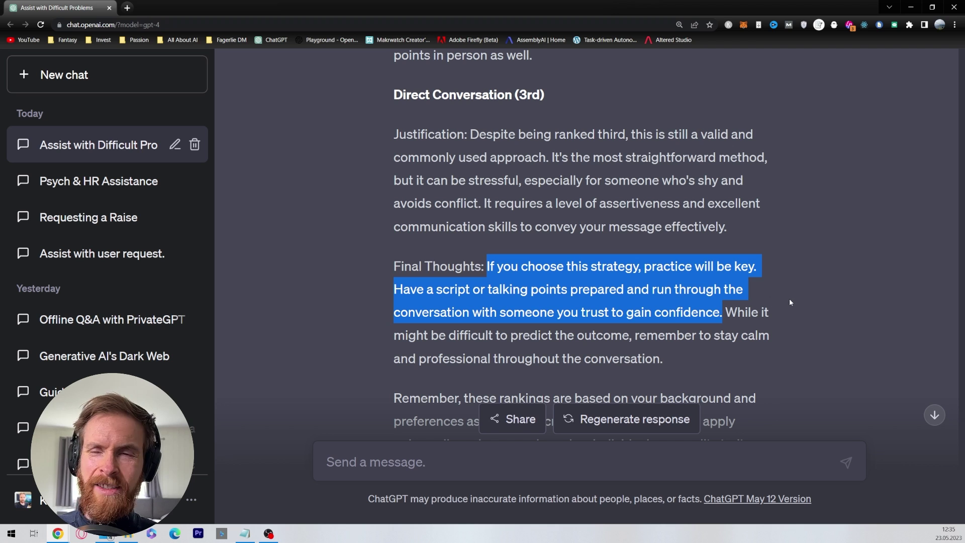
{"action": "left_click", "coordinate": [563, 183]}
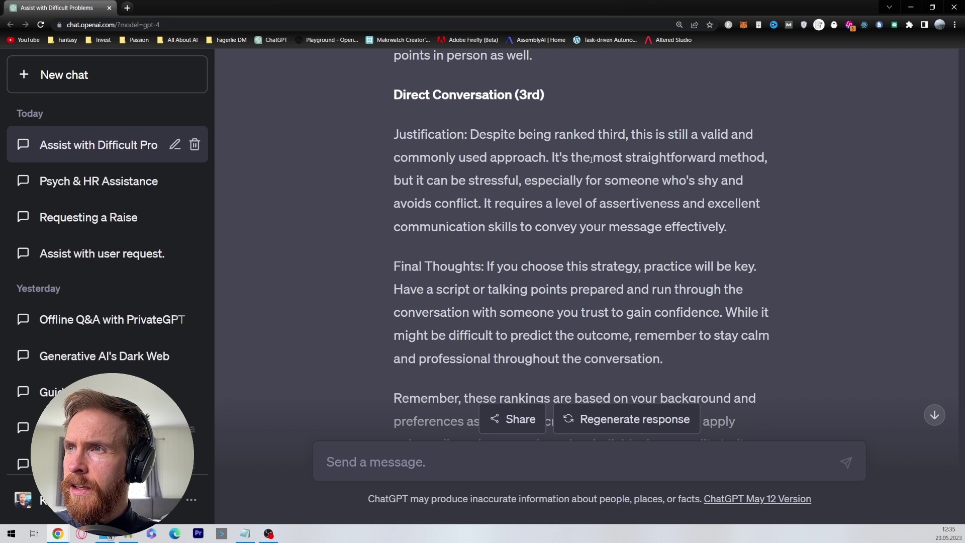
{"action": "left_click_drag", "start_coordinate": [556, 160], "coordinate": [485, 204]}
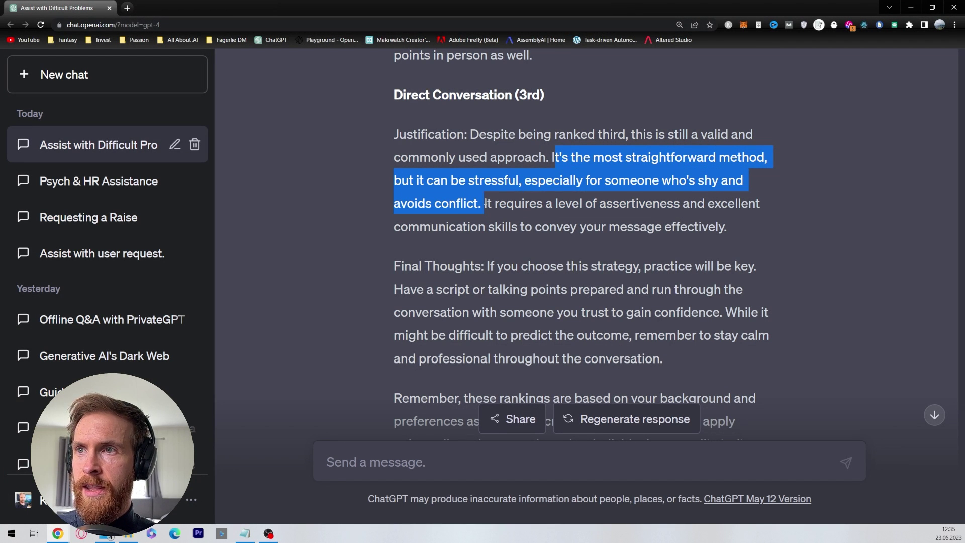
{"action": "left_click", "coordinate": [384, 243]}
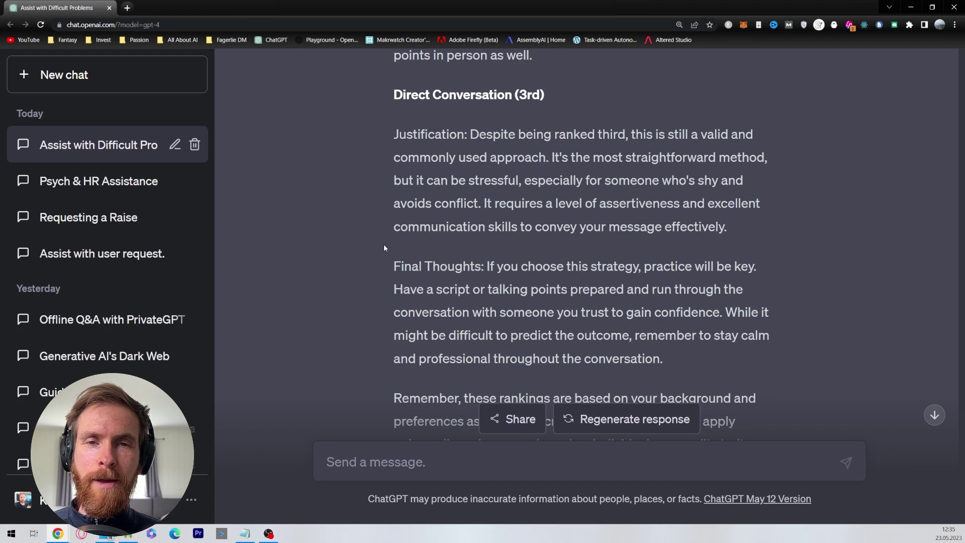
{"action": "scroll", "coordinate": [384, 243], "scroll_direction": "down", "scroll_amount": 4}
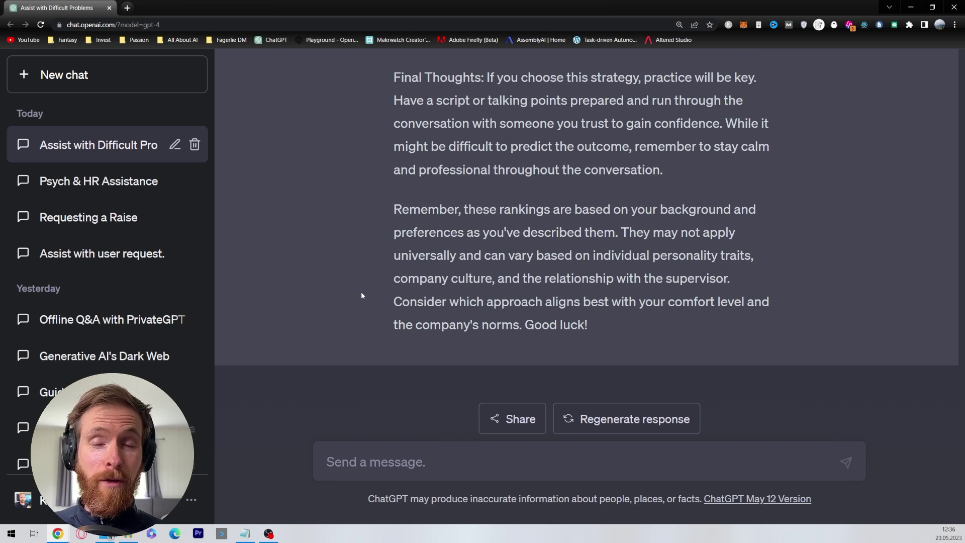
{"action": "scroll", "coordinate": [361, 296], "scroll_direction": "up", "scroll_amount": 5}
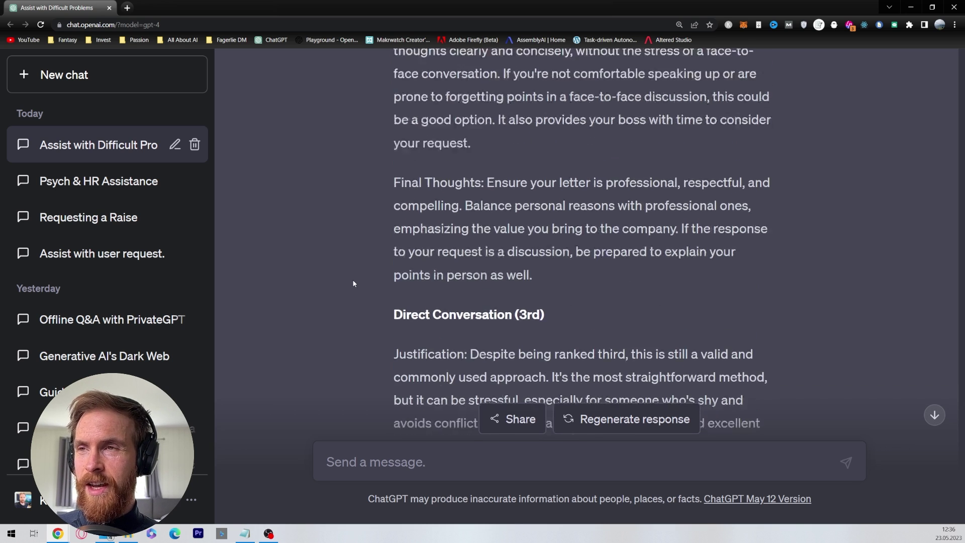
{"action": "scroll", "coordinate": [353, 284], "scroll_direction": "up", "scroll_amount": 9}
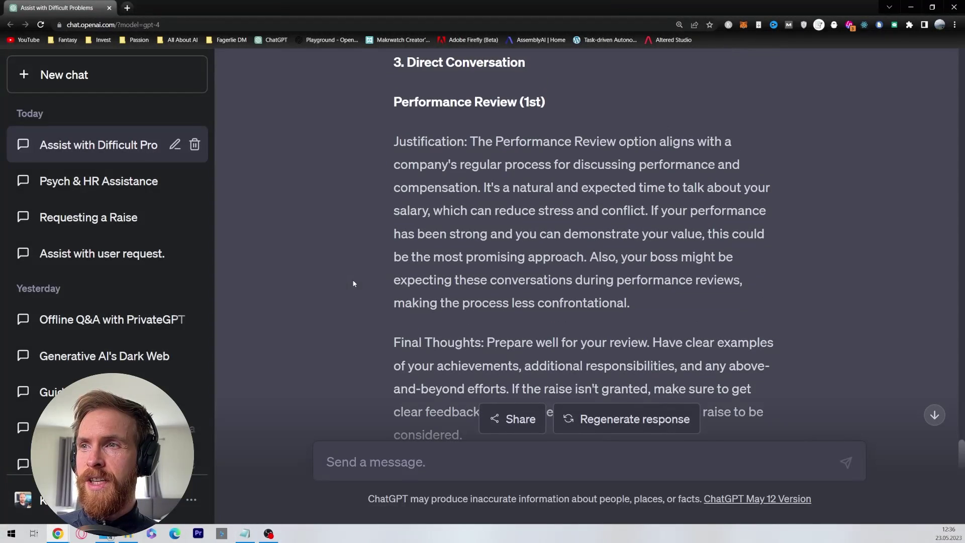
{"action": "scroll", "coordinate": [354, 283], "scroll_direction": "down", "scroll_amount": 2}
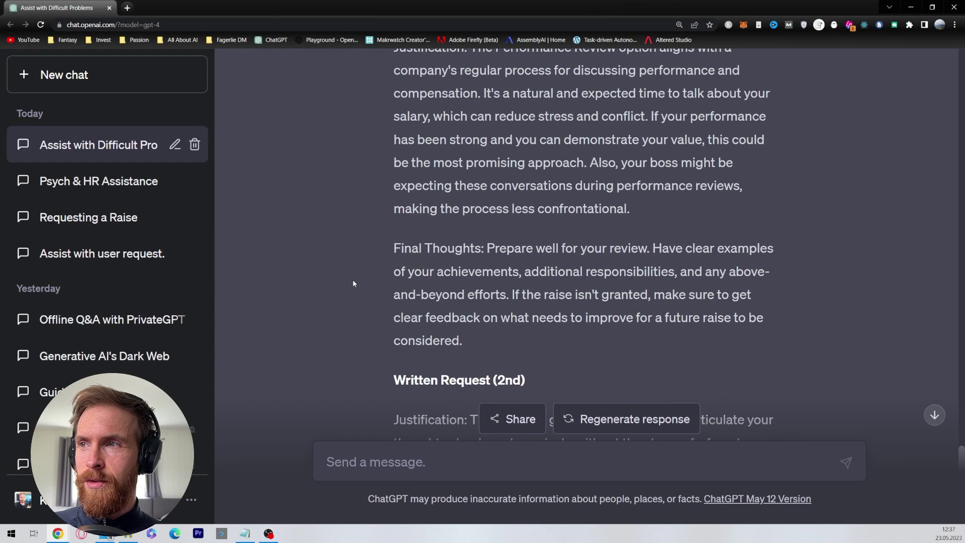
{"action": "scroll", "coordinate": [353, 284], "scroll_direction": "down", "scroll_amount": 12}
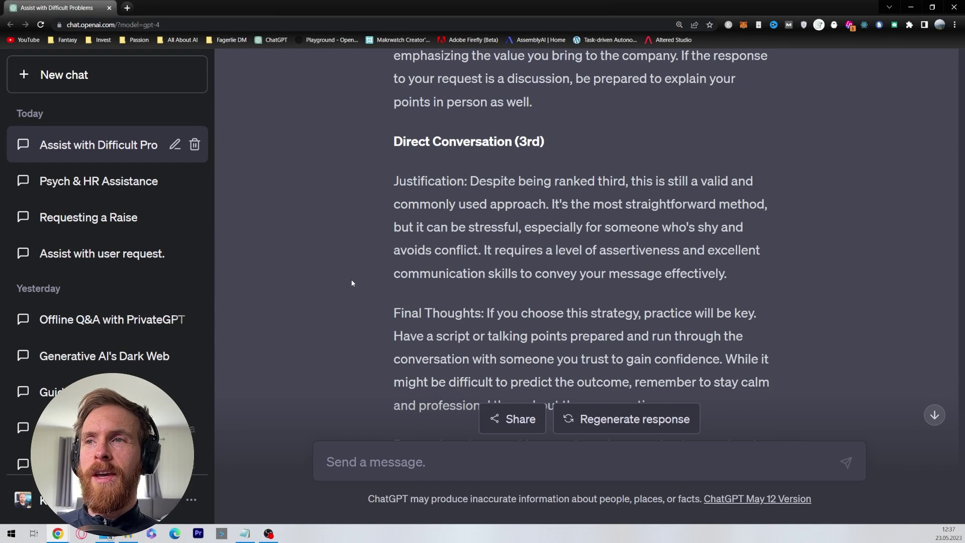
{"action": "scroll", "coordinate": [347, 284], "scroll_direction": "down", "scroll_amount": 4}
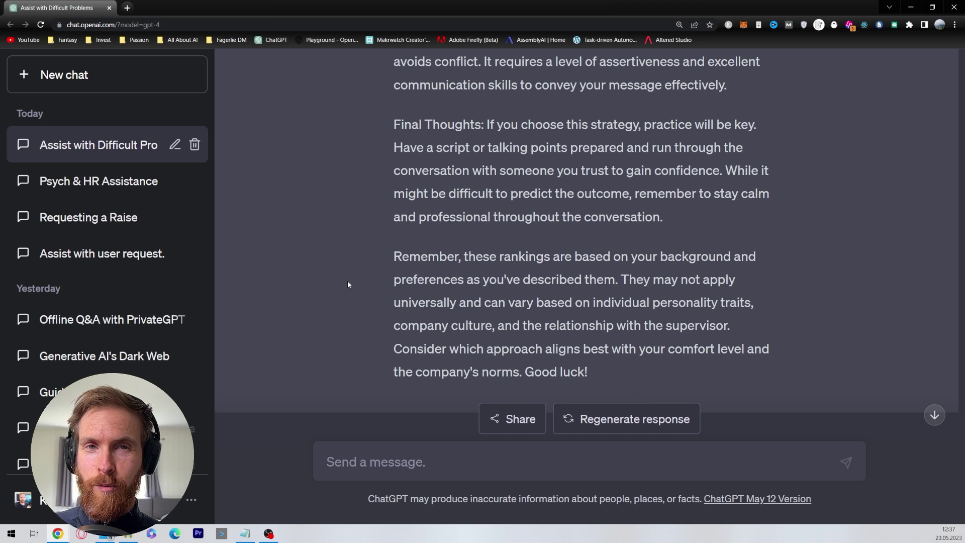
{"action": "scroll", "coordinate": [348, 284], "scroll_direction": "up", "scroll_amount": 9}
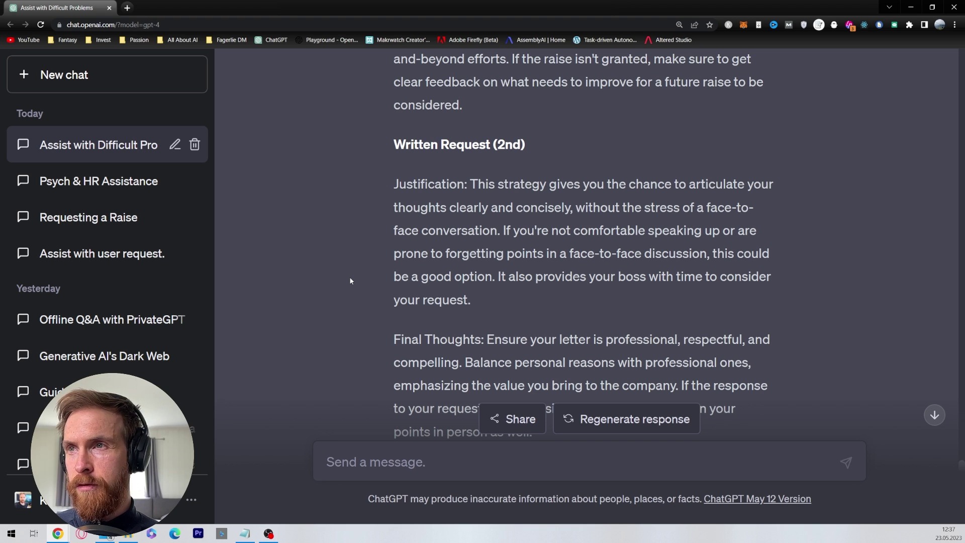
{"action": "scroll", "coordinate": [351, 281], "scroll_direction": "down", "scroll_amount": 3}
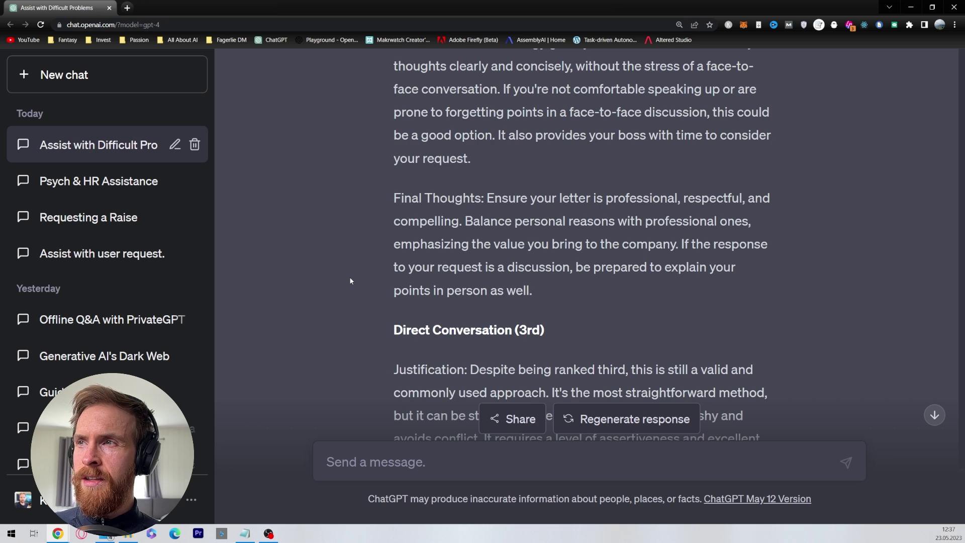